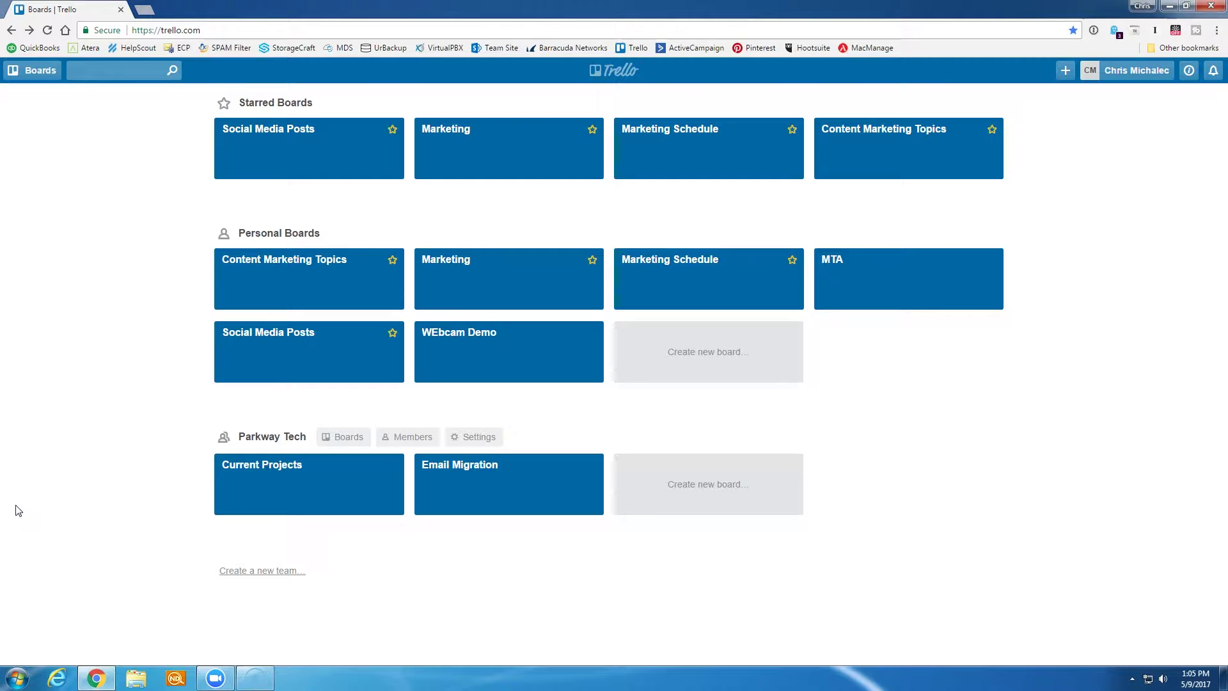
- Create a Parkway Tech team board titled 'Marketing Plan 2017'
left_click(699, 483)
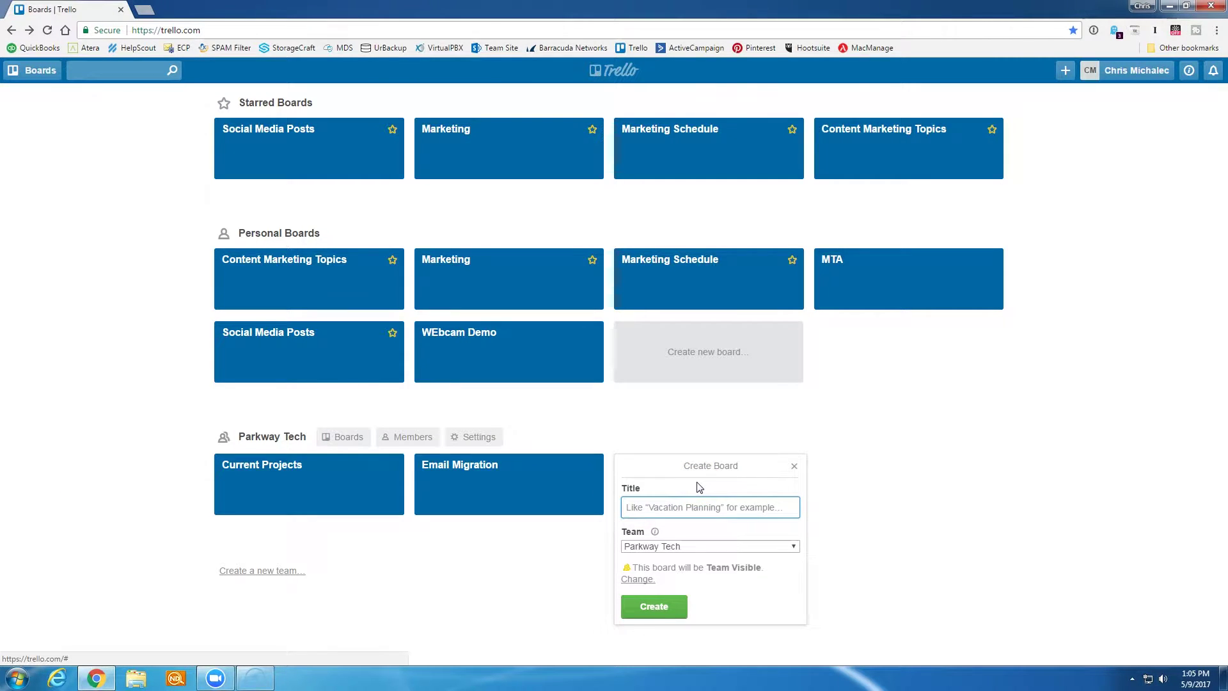
type("Marketing Plan 2017")
left_click(654, 607)
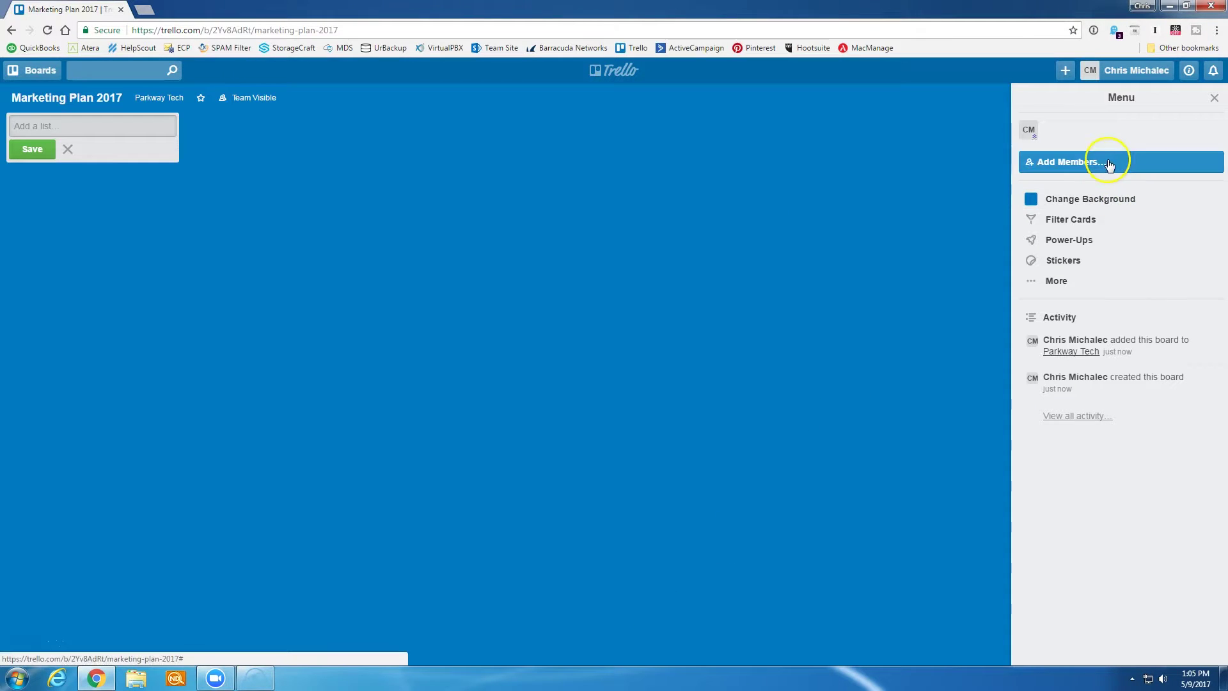
- Find the Parkway Tech teammate by e-mail, add them as a board member, and close the menu
left_click(1079, 164)
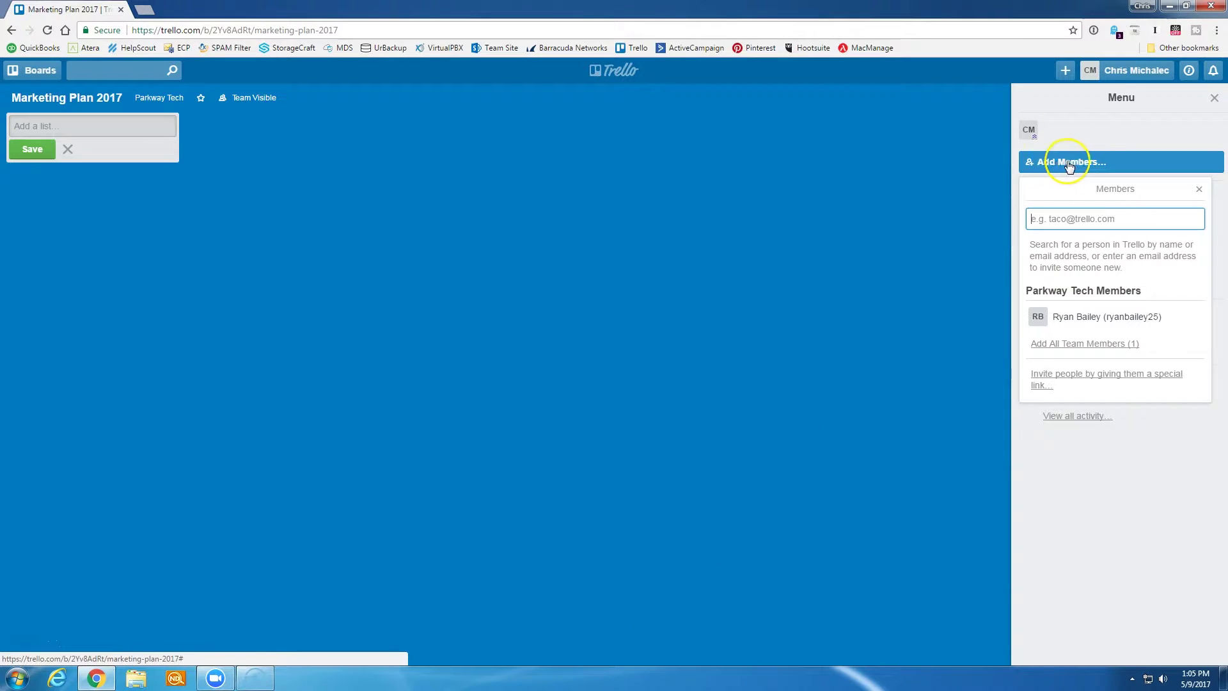
left_click(1082, 224)
key("BackSpace")
key("BackSpace")
type("ba")
left_click(1113, 236)
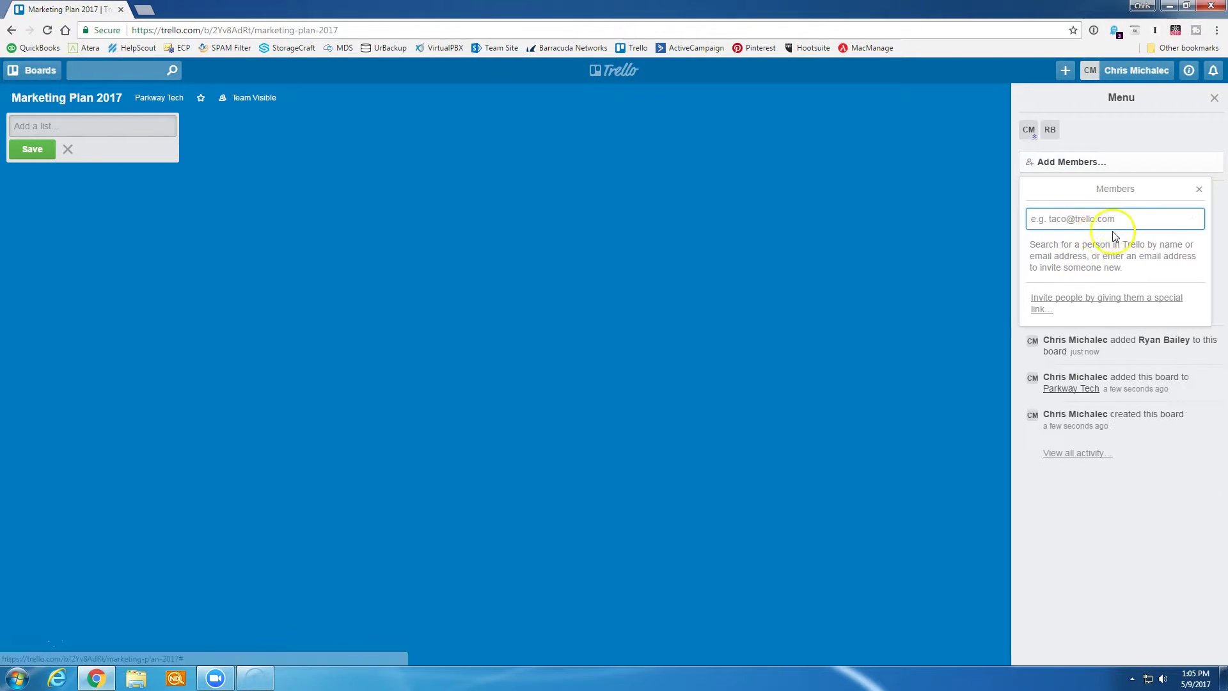
left_click(1199, 190)
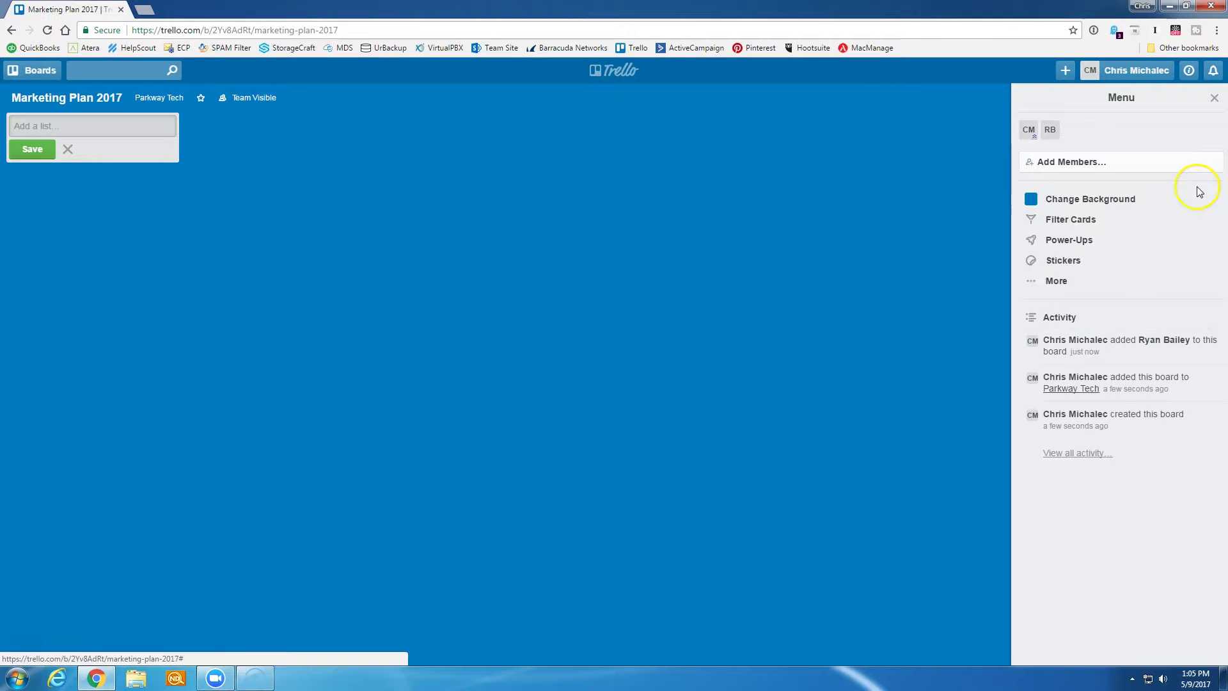
left_click(1215, 100)
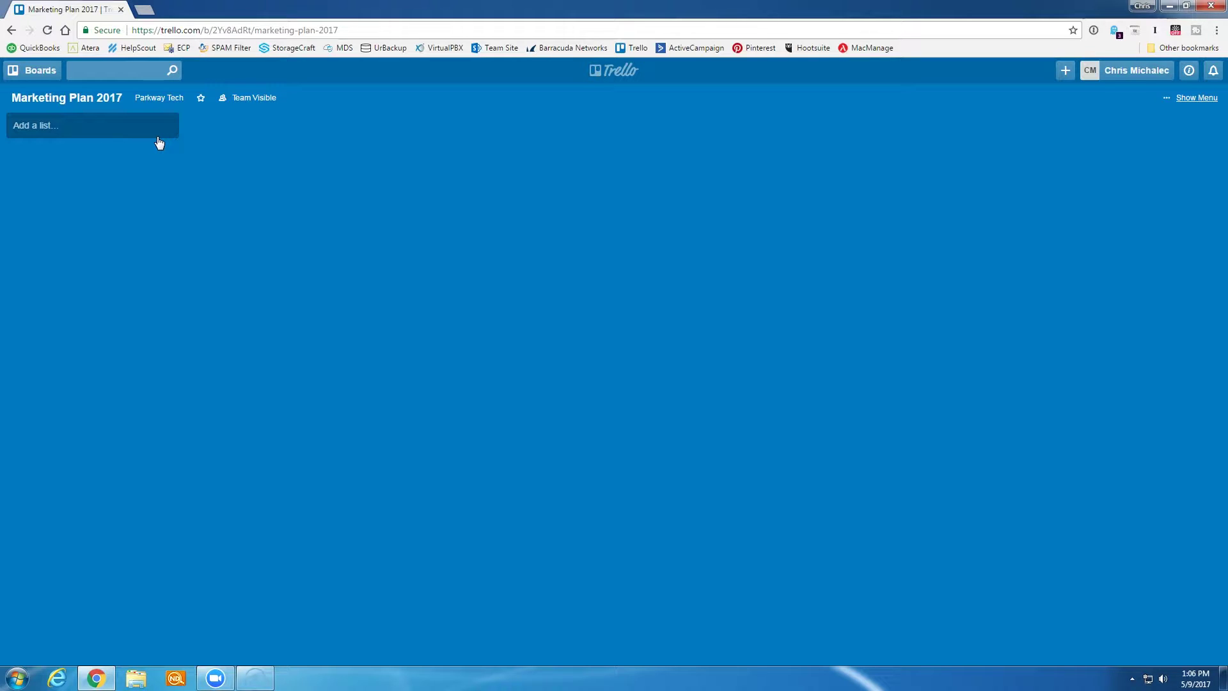
- Create the Themes list and the Methods list on the board
left_click(145, 130)
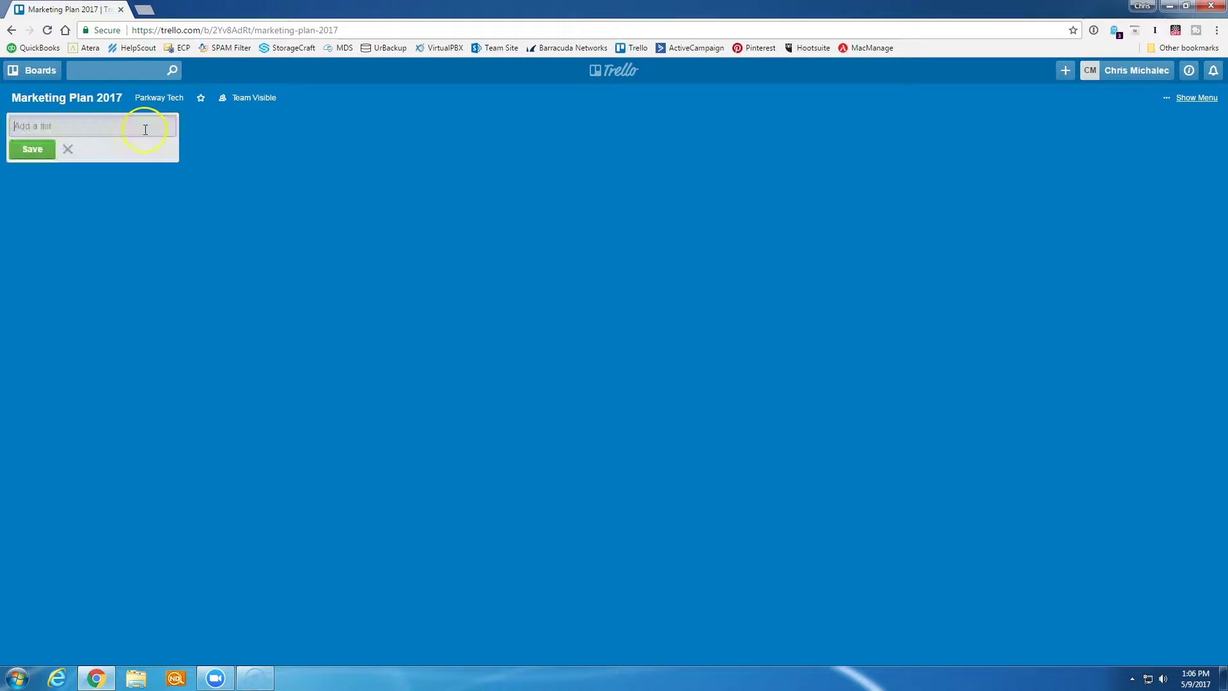
type("Themes")
key("Return")
left_click(329, 127)
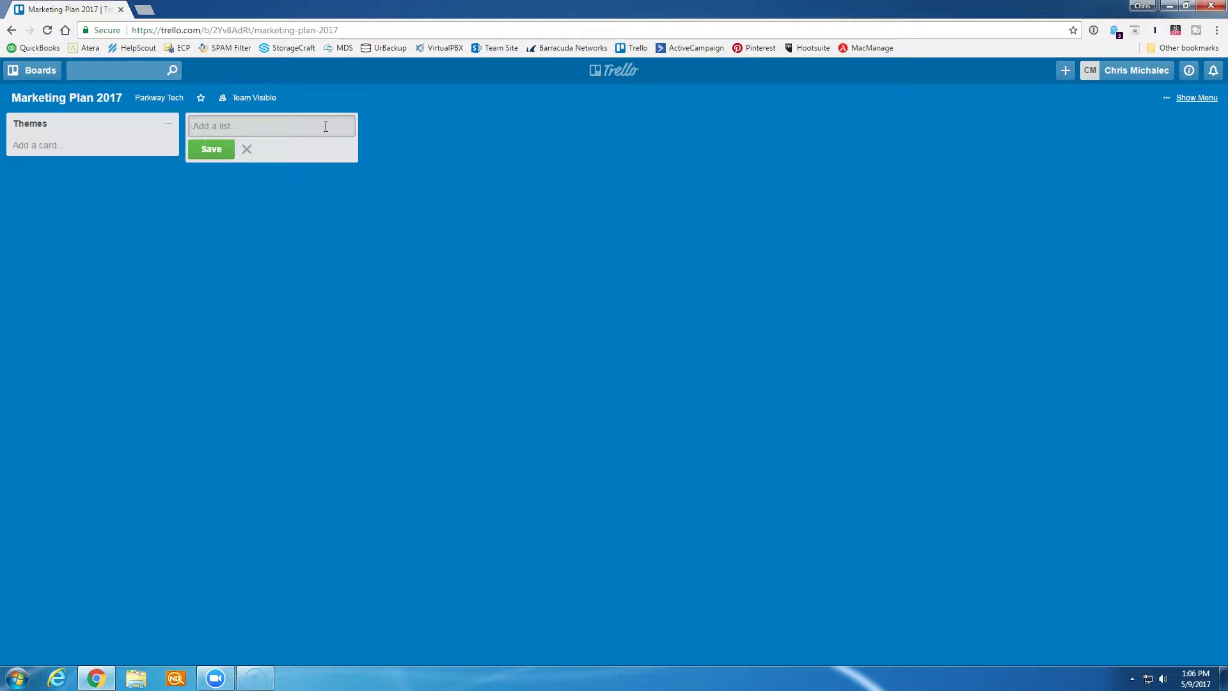
type("Methods")
key("Return")
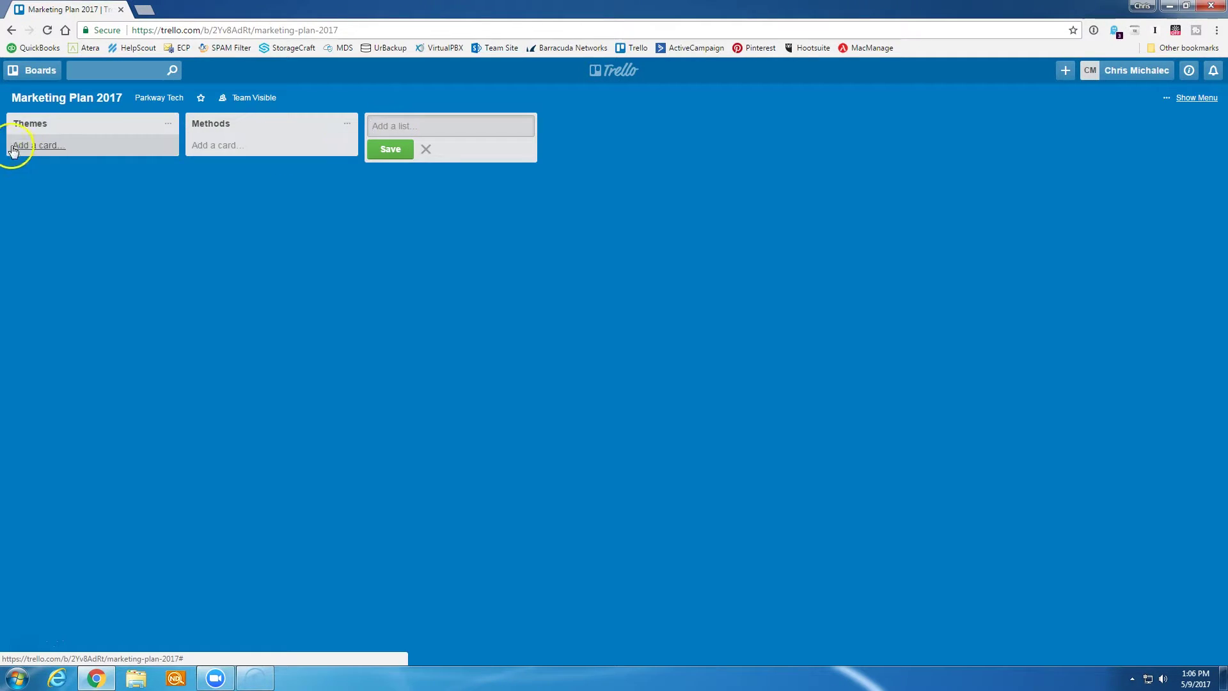
left_click(56, 148)
left_click(72, 150)
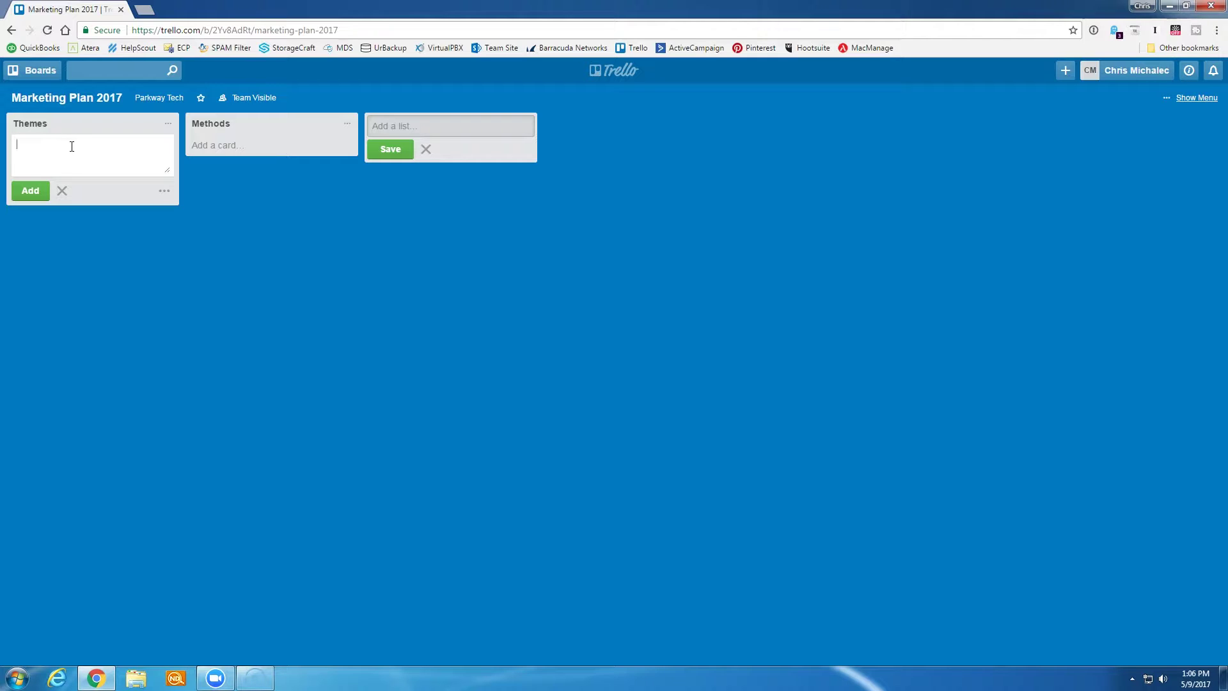
- Add cards Computer security, Productivity, Windows Tips and Employee retention to Themes
type("Computer security")
key("Return")
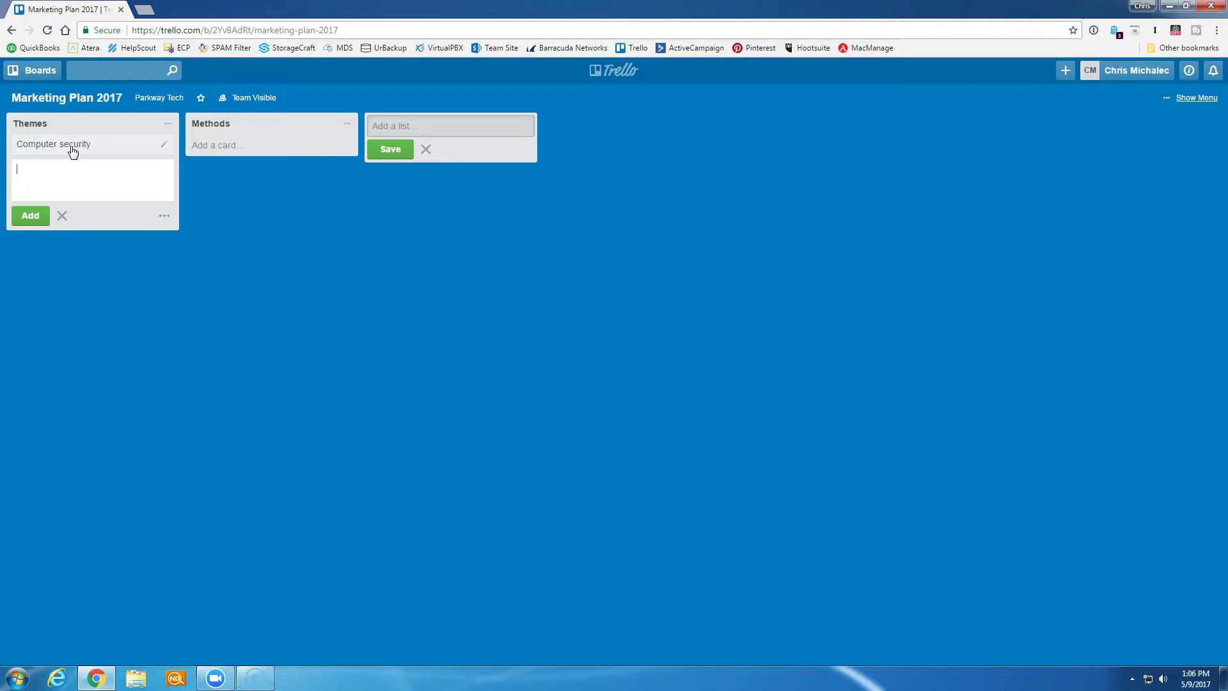
type("Productivity")
key("Return")
type("Windows Tips")
key("Return")
type("Employee retention")
key("Return")
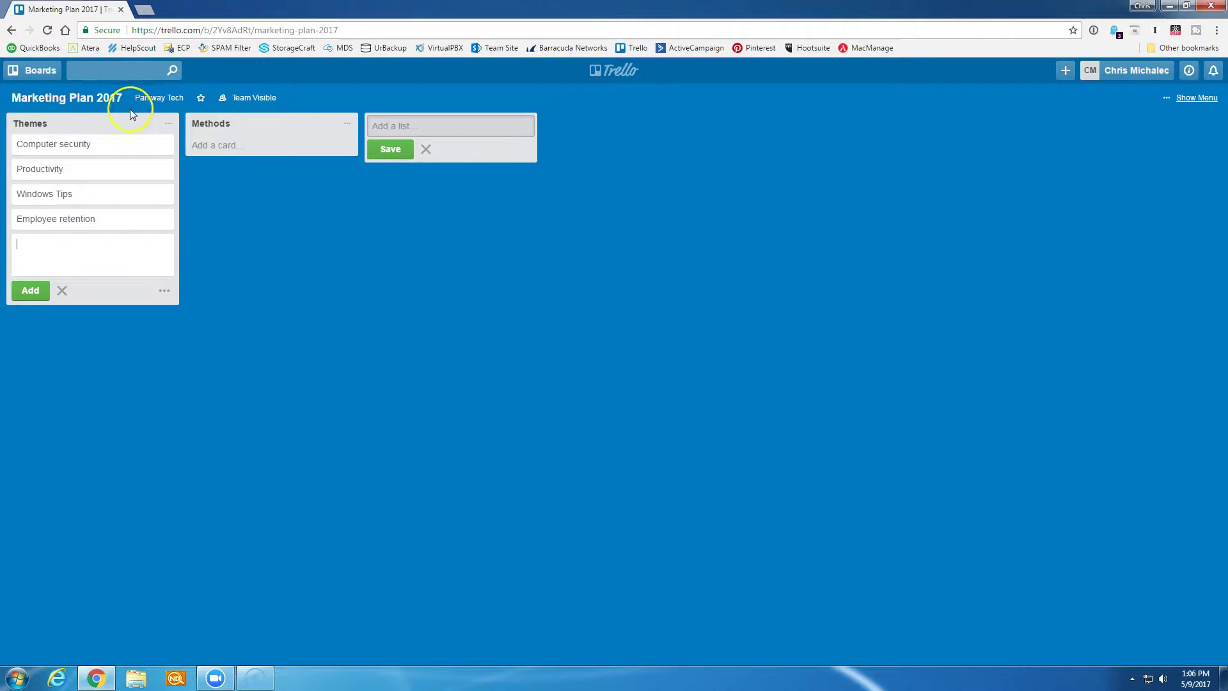
- Add cards Direct mail, Facebook Ads, LinkedIn Ads, Event sponsorship and Public Speaking to Methods
left_click(229, 145)
type("Direct mail")
key("Return")
type("Facebook Ads")
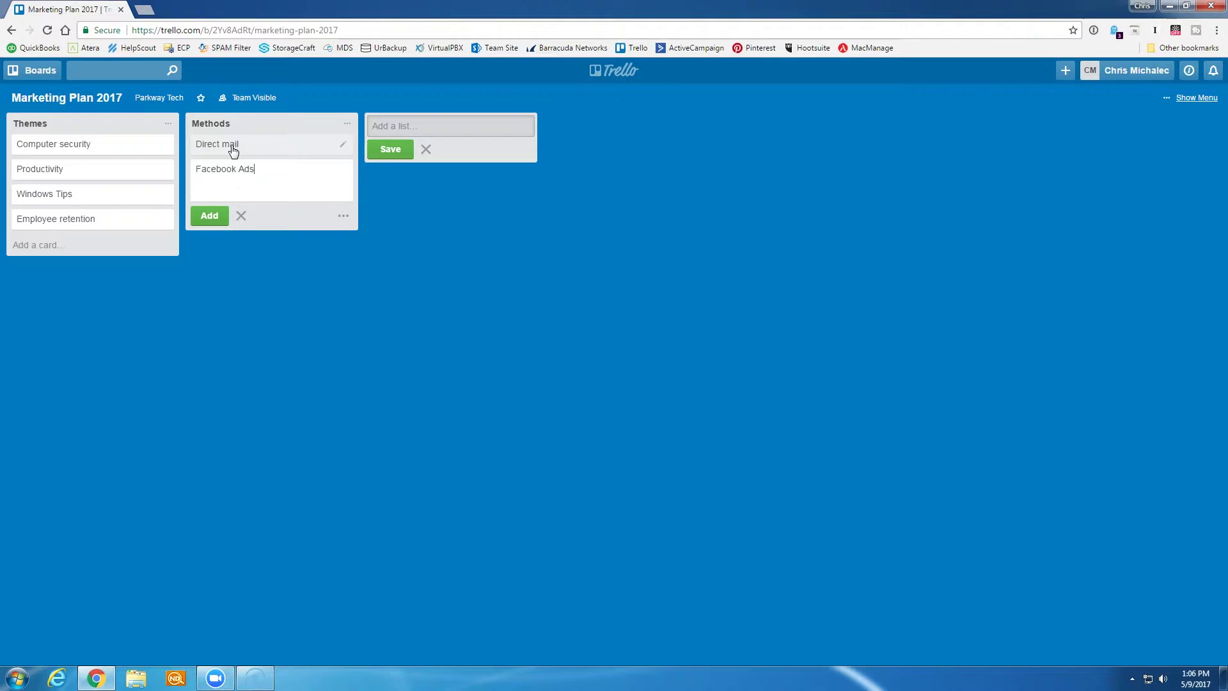
key("Return")
type("LinkedIn Ads")
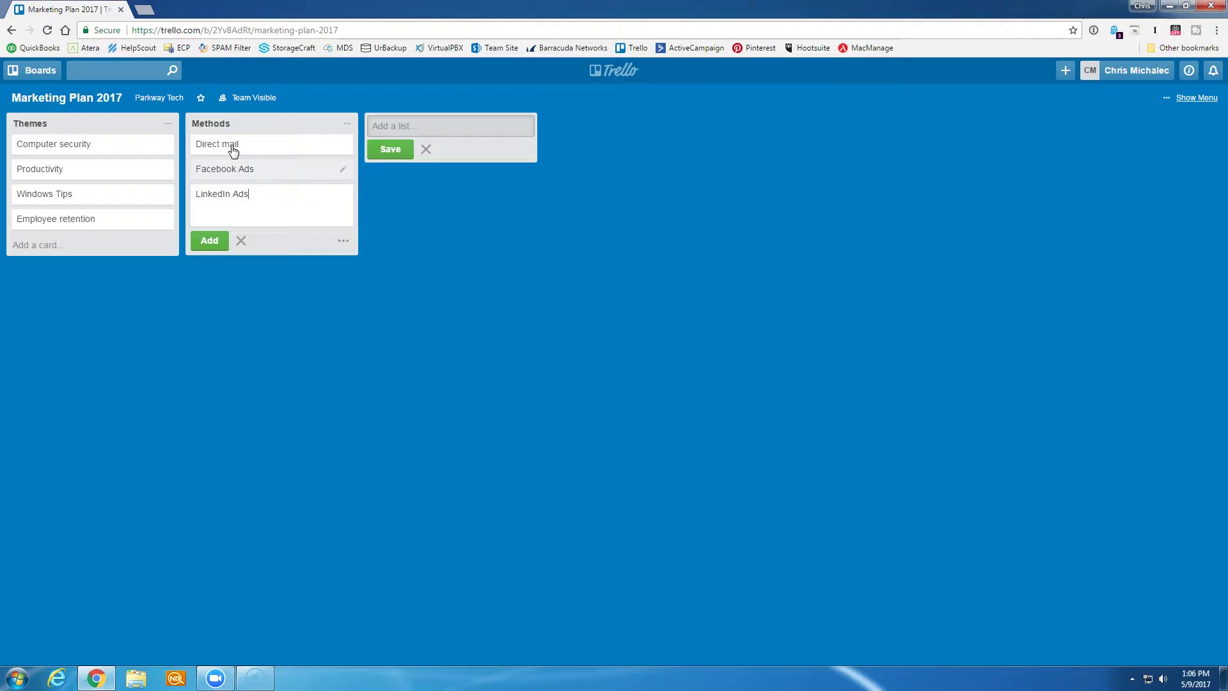
key("Return")
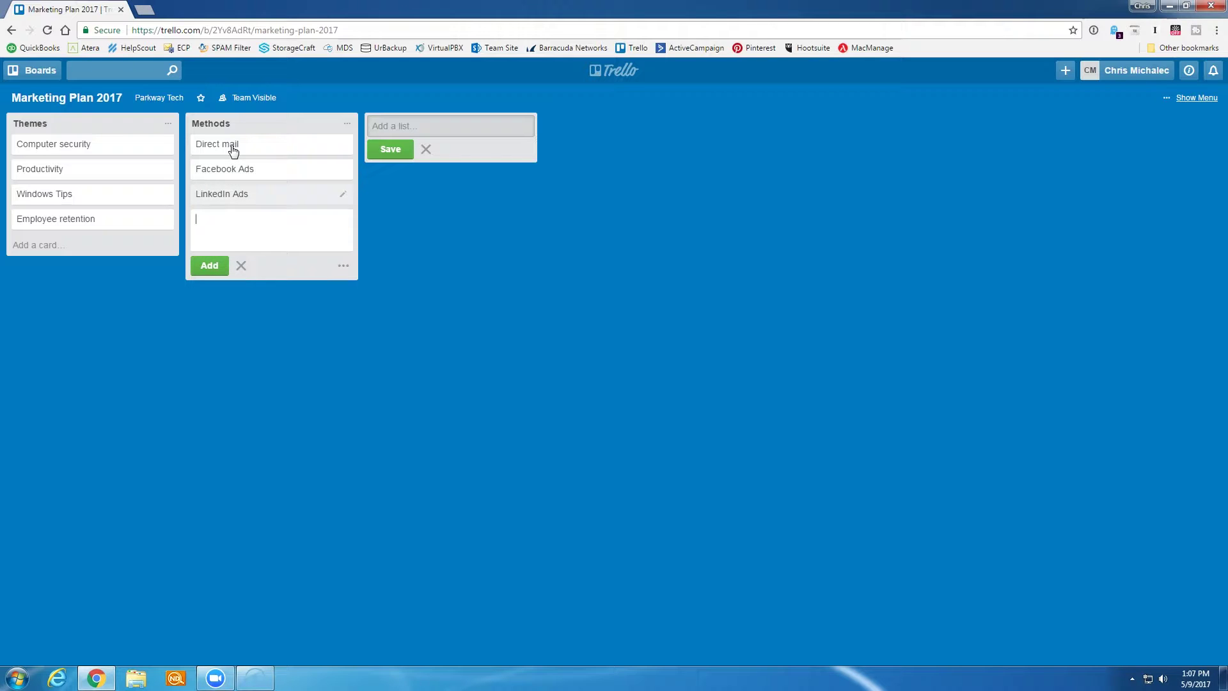
type("Event sponsorship")
key("Return")
type("Public Speaking")
key("Return")
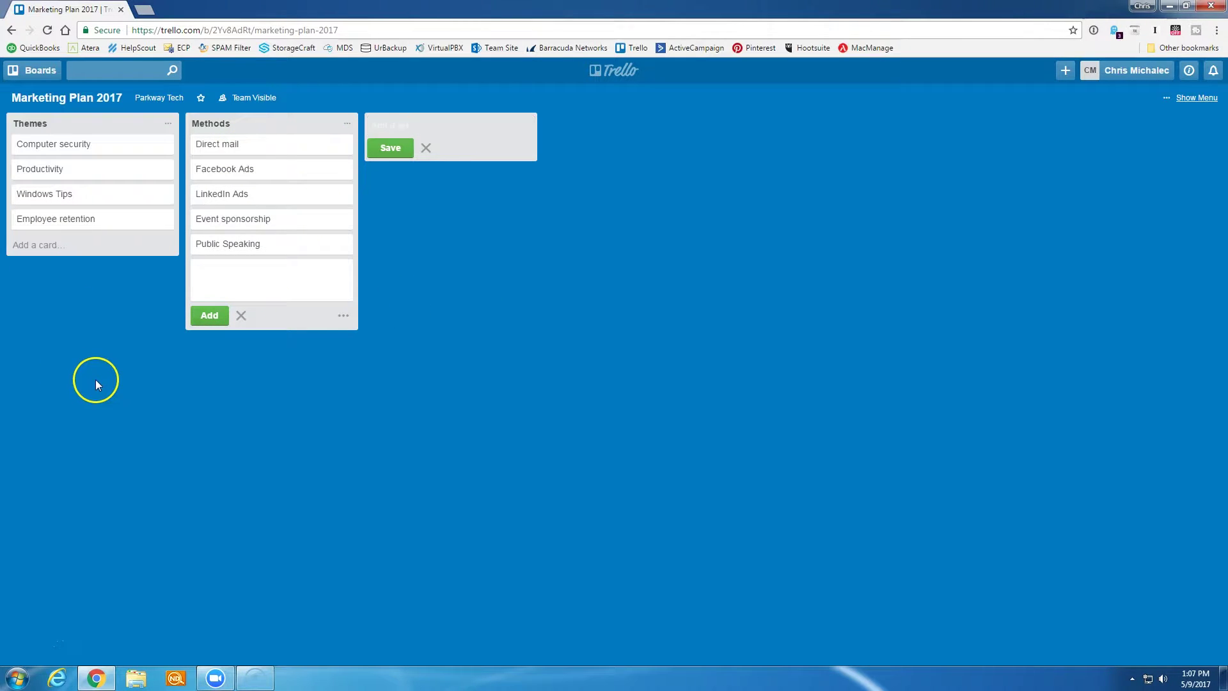
- Open the Computer security card and post the comment 'Test'
left_click(89, 148)
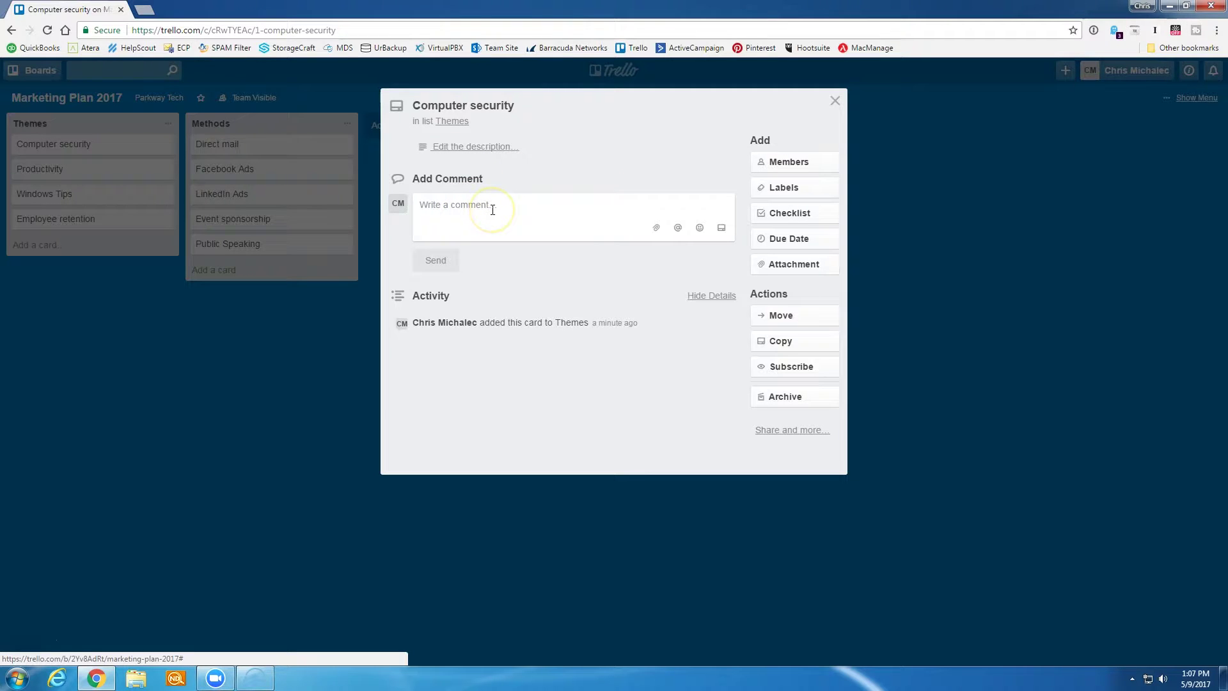
type("Test")
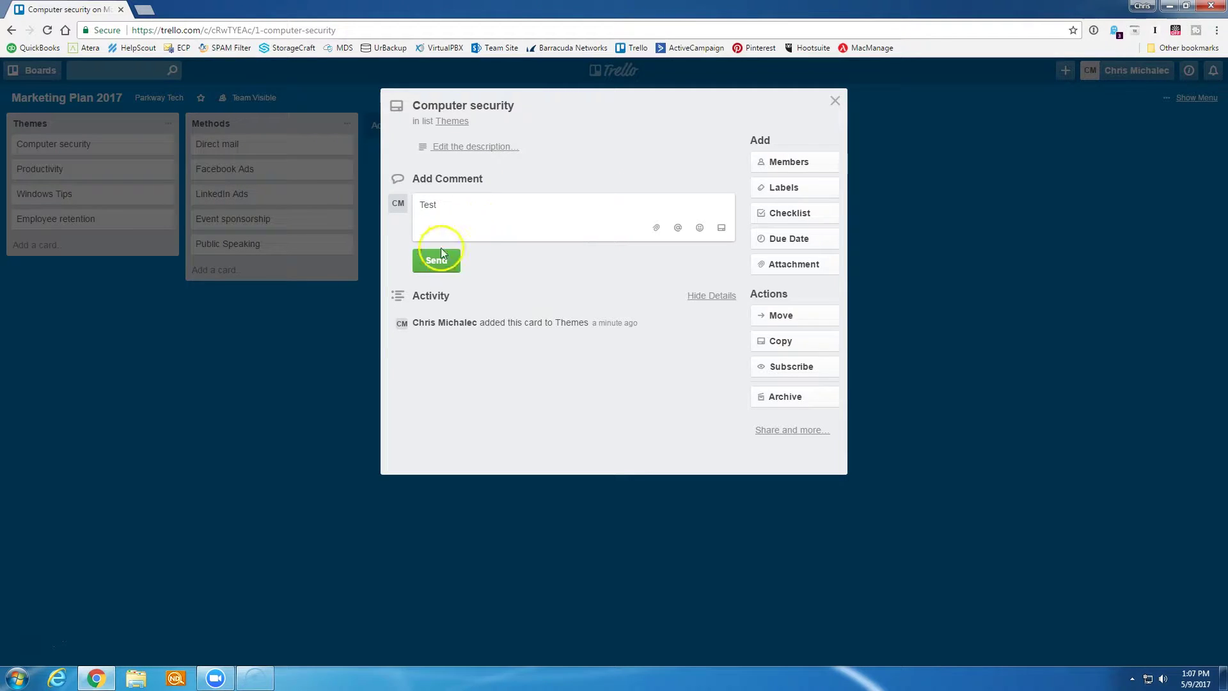
left_click(436, 260)
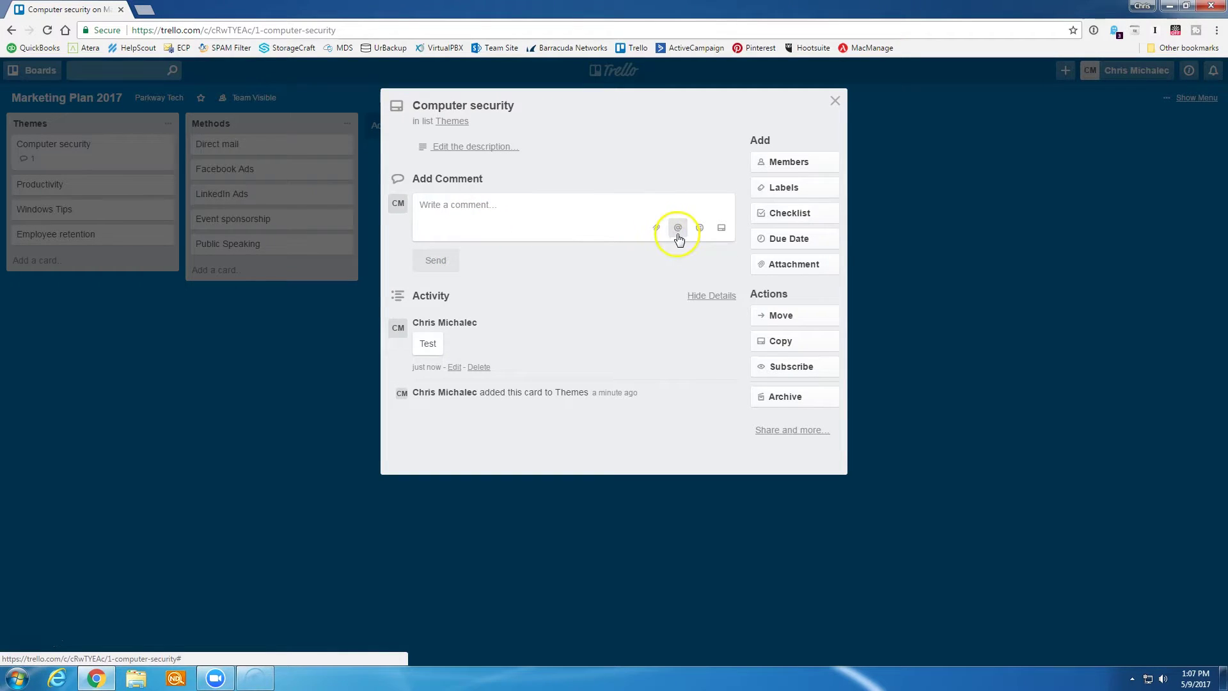
- Post a second comment mentioning a teammate, saying 'Need help' with a thumbs-up emoji
left_click(511, 202)
type("Test @")
left_click(758, 282)
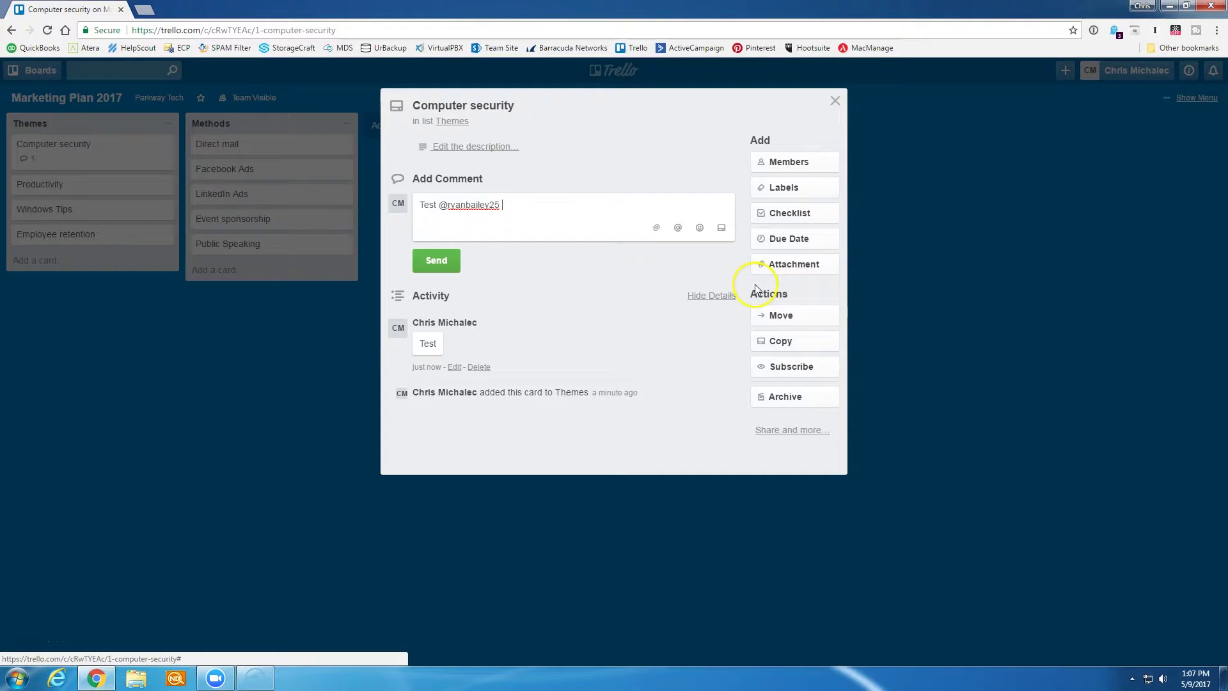
type(". Need help")
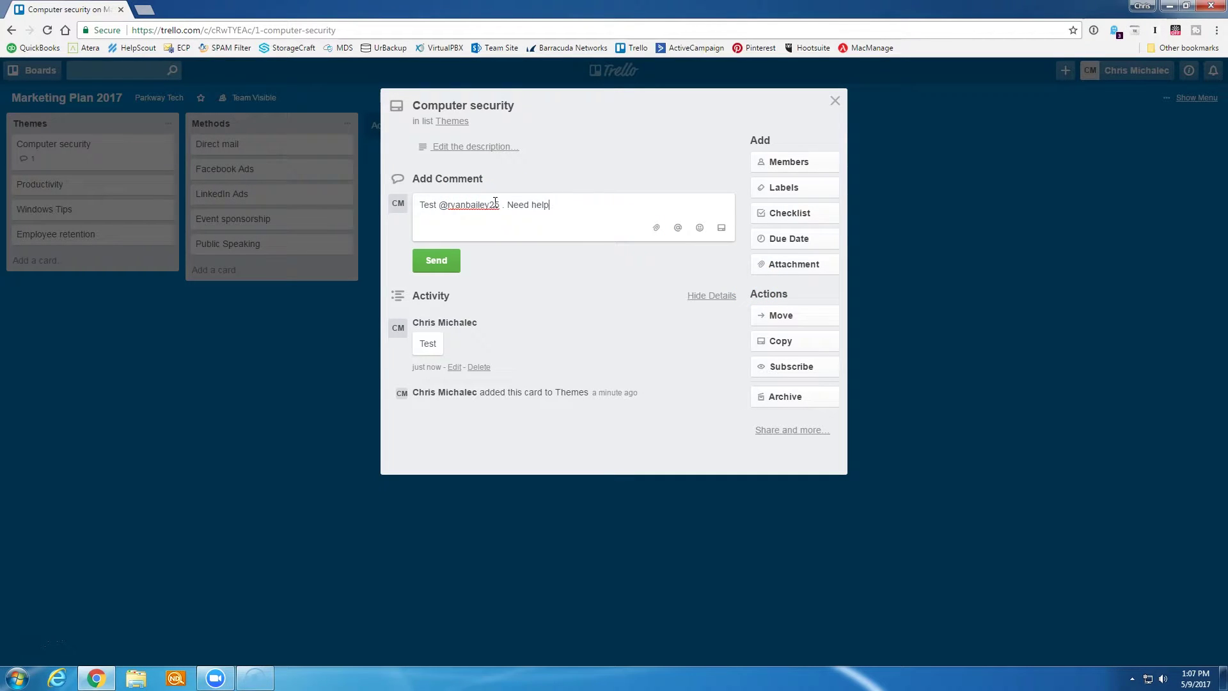
left_click(700, 229)
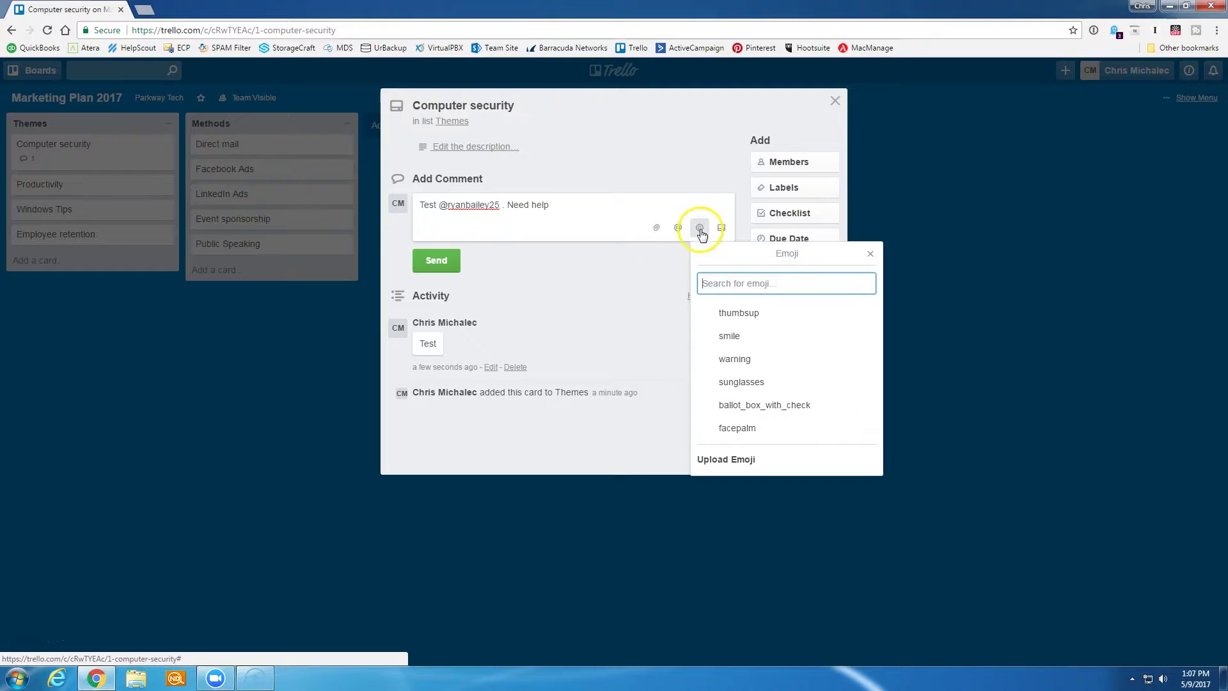
left_click(739, 313)
left_click(437, 259)
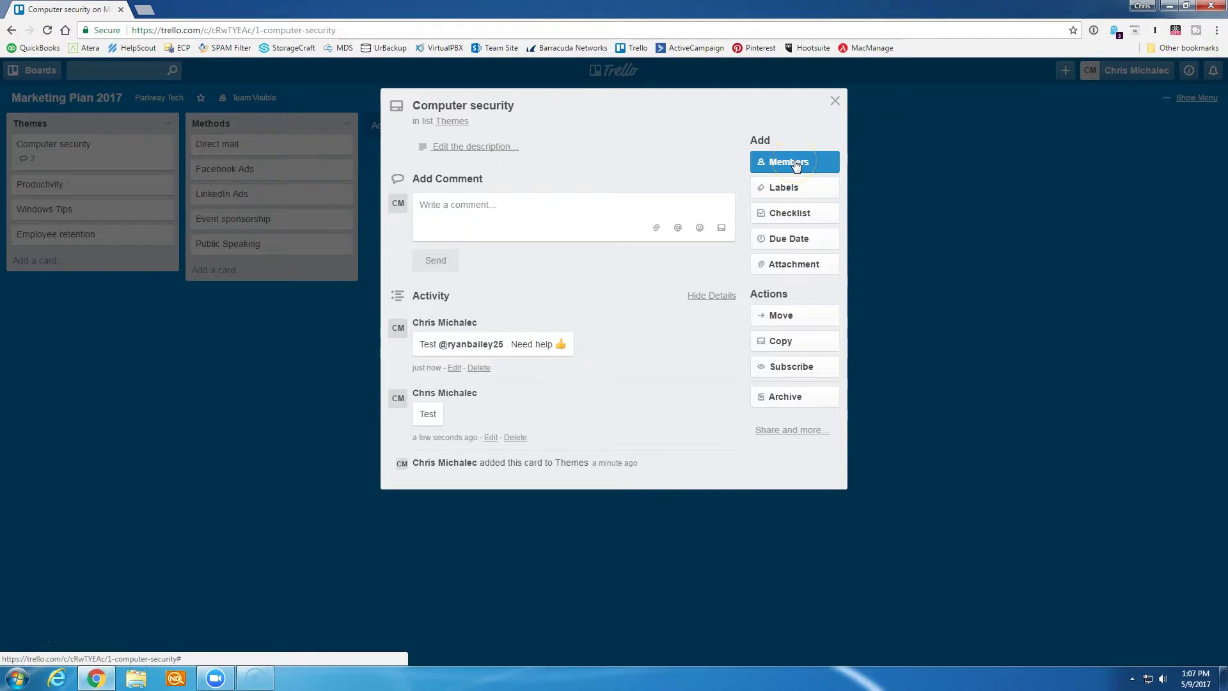
- Rename the green label to 'June' and apply it to the Computer security card
left_click(781, 190)
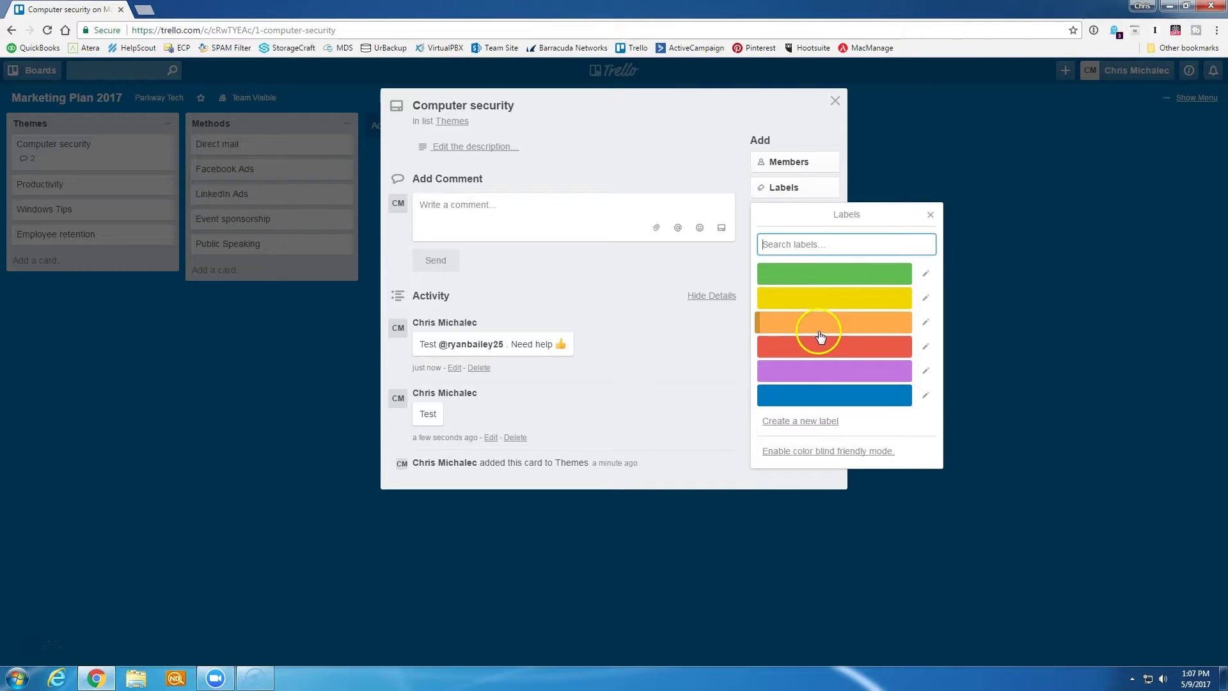
left_click(927, 275)
type("June")
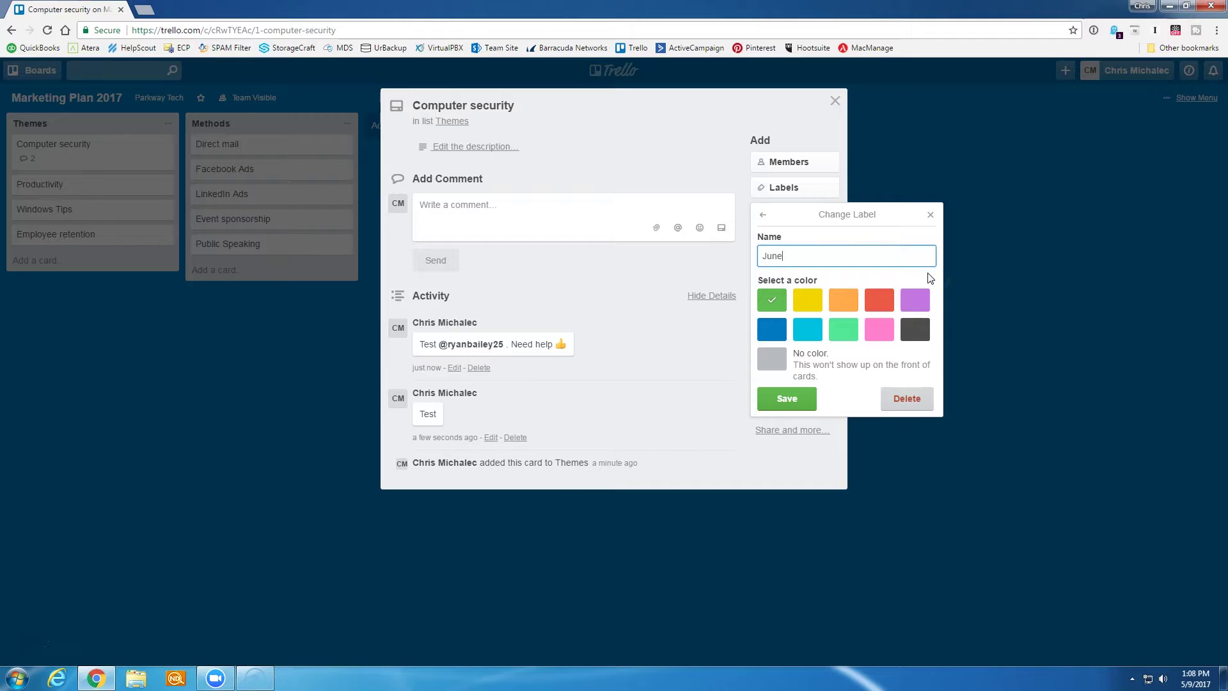
key("Return")
left_click(781, 275)
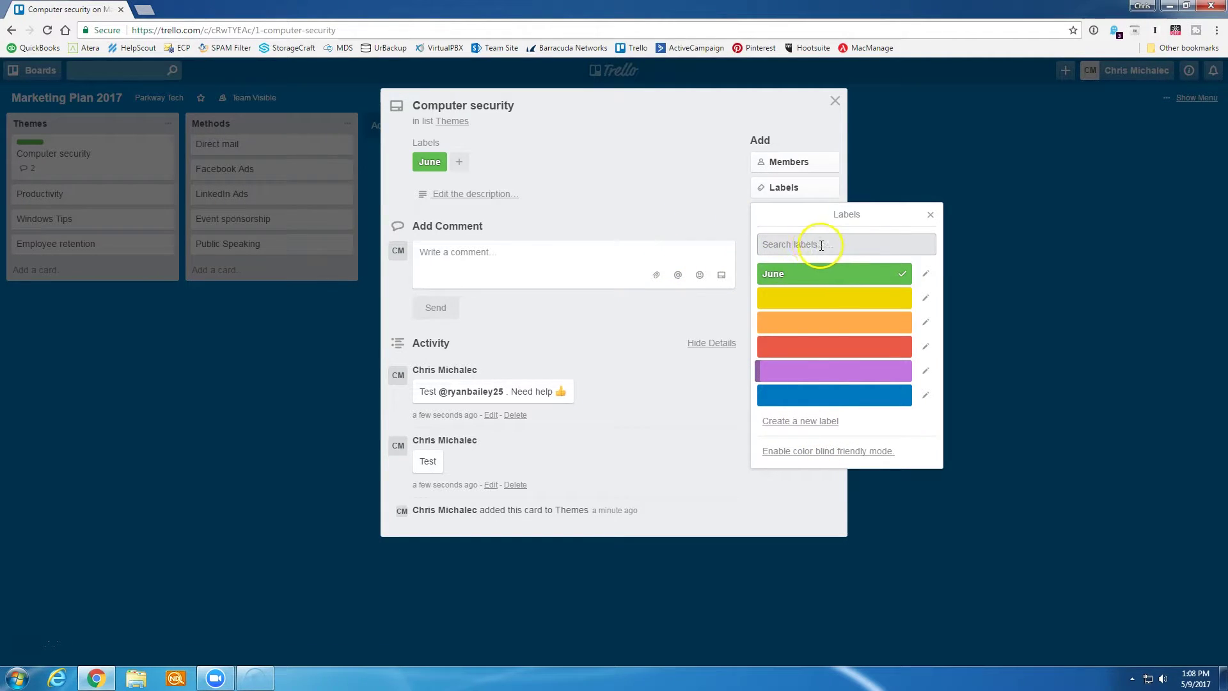
left_click(686, 199)
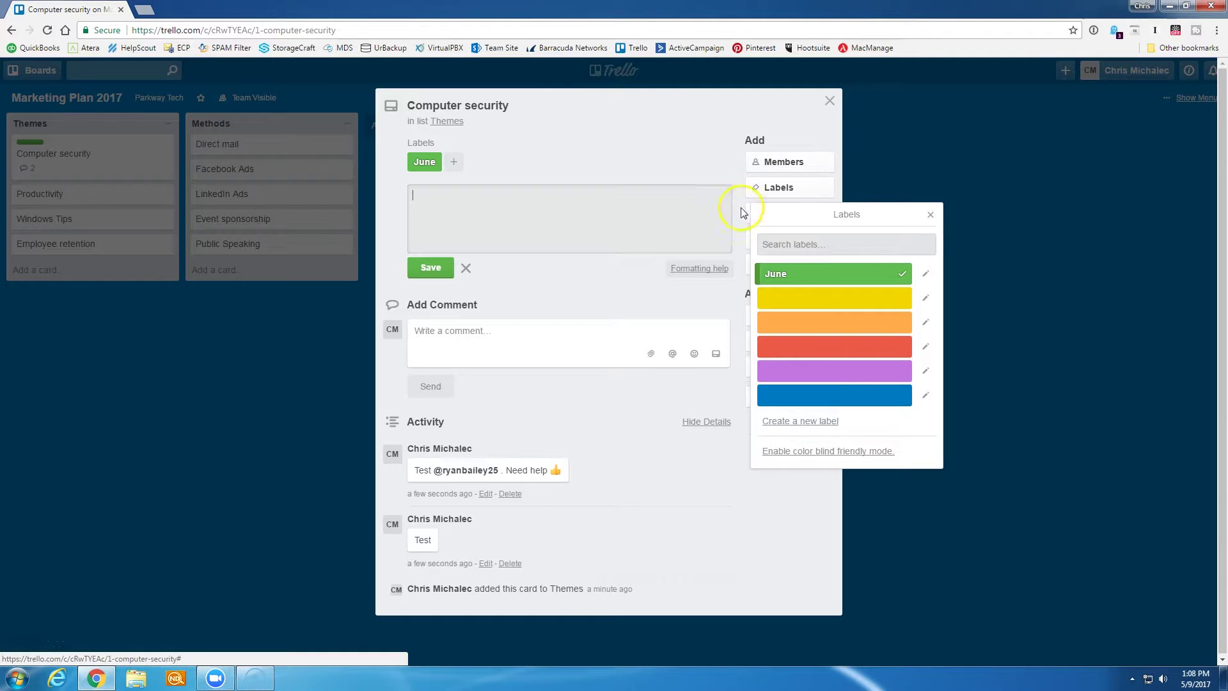
left_click(931, 214)
- Add a checklist with 'Define target market(s)' and 'Choose method(s)', ticking 'Choose method(s)' as done
left_click(796, 214)
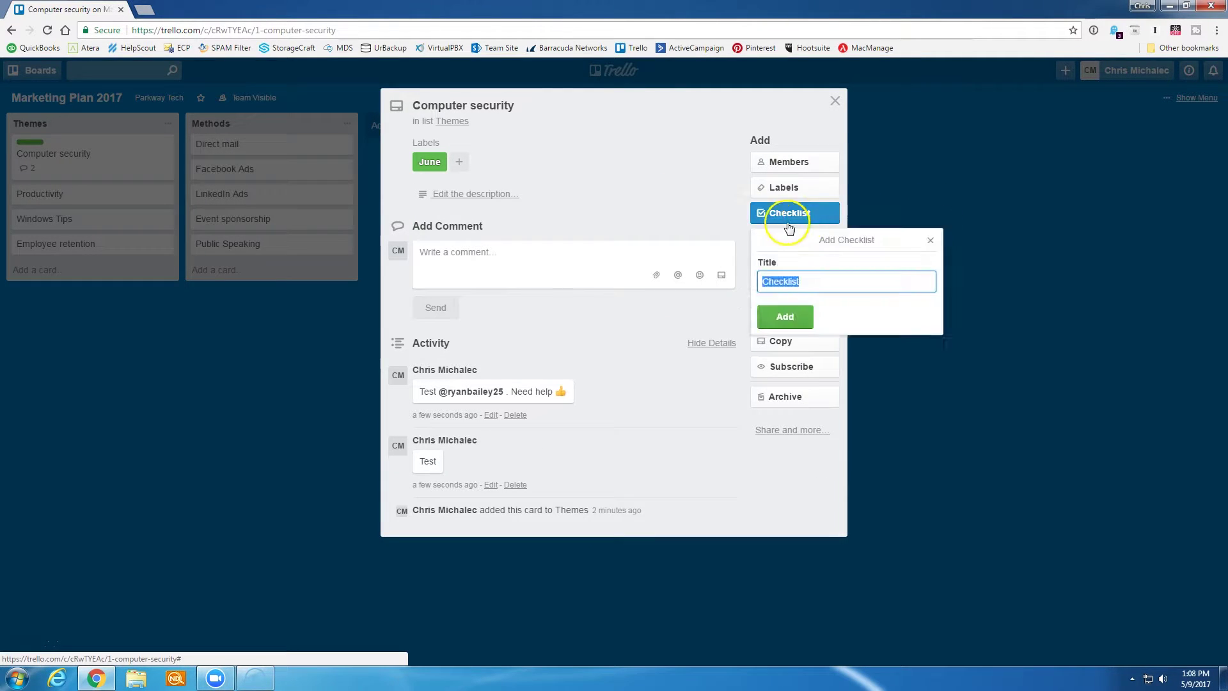
left_click(785, 318)
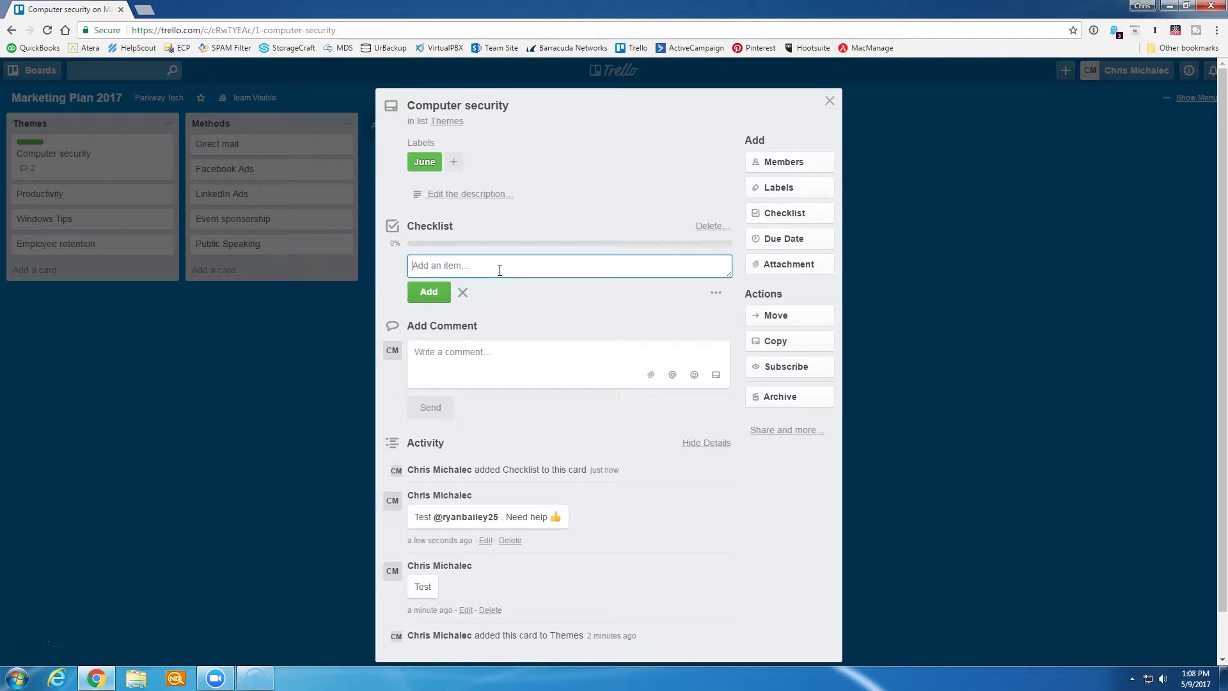
type("Defin")
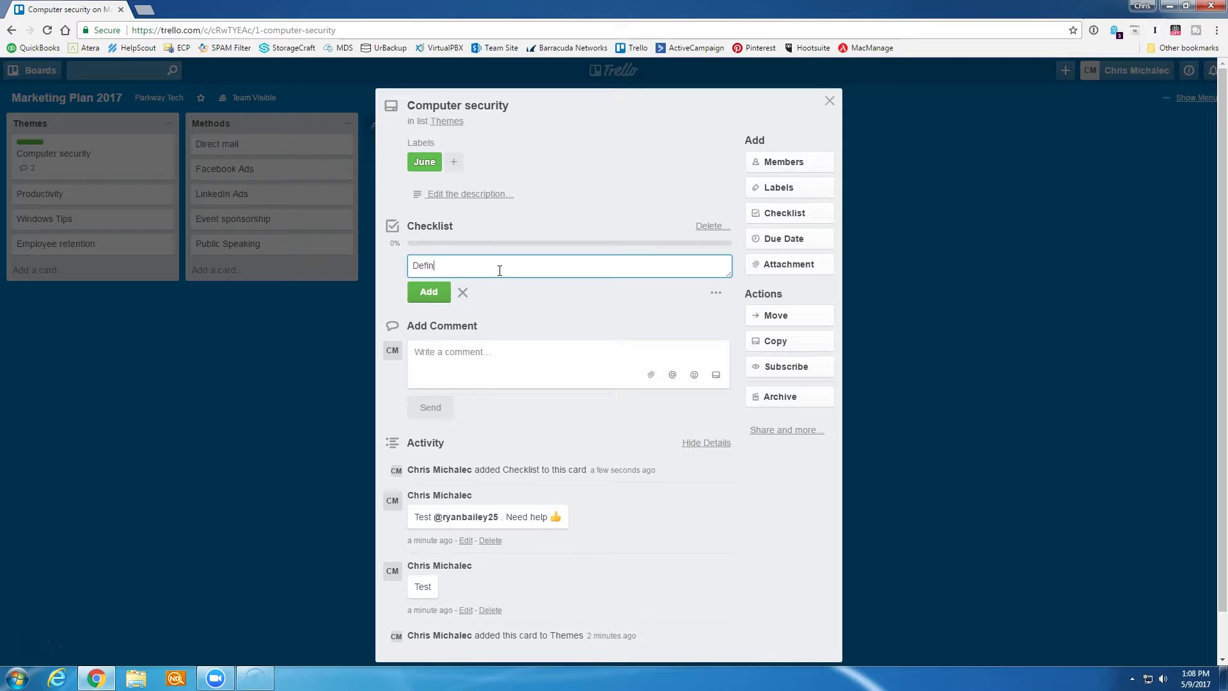
type("e target market(s)")
key("Return")
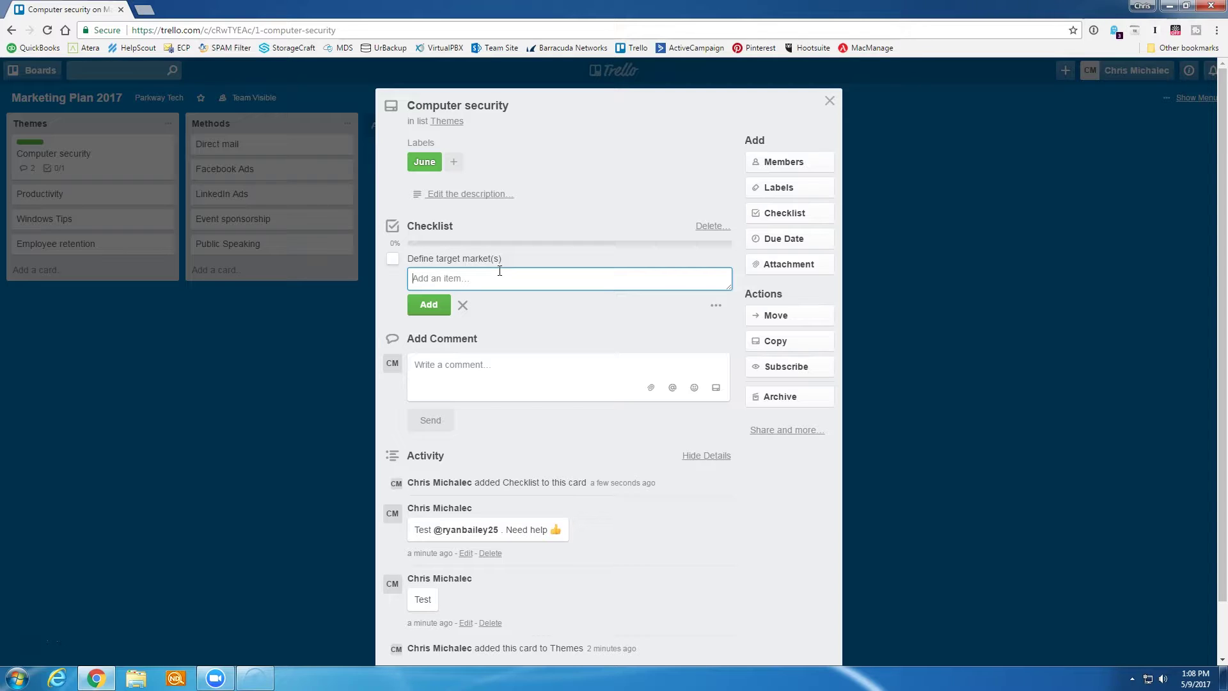
type("Choose method(s)")
key("Return")
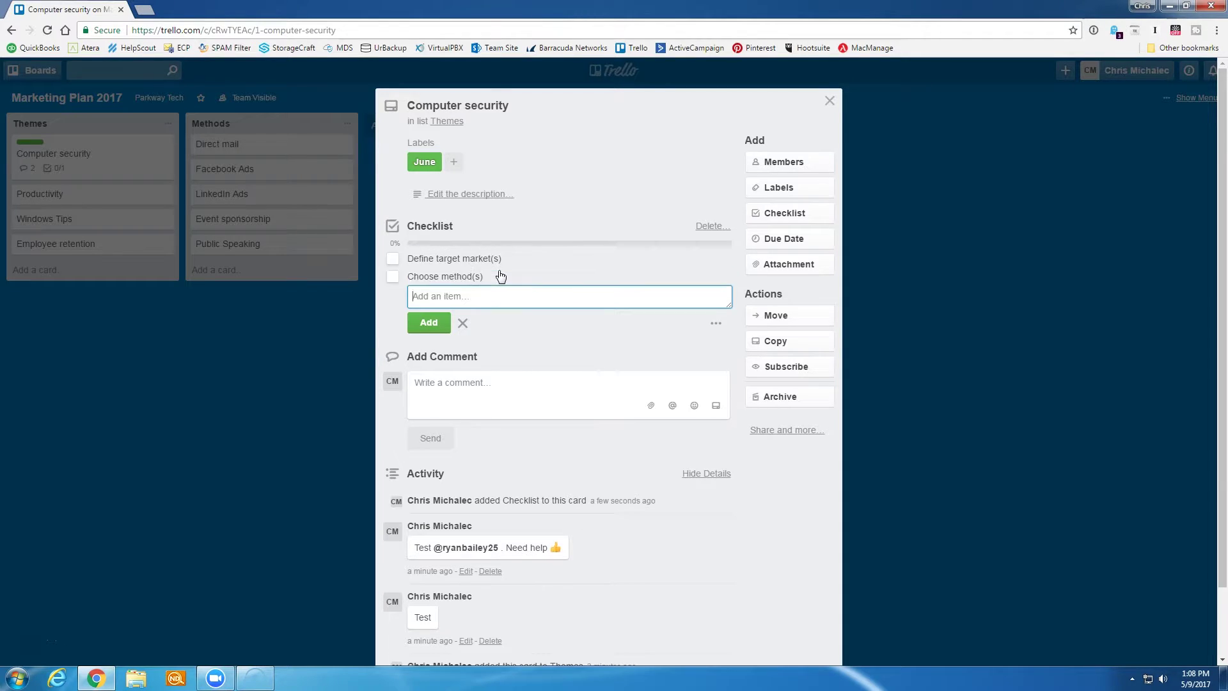
left_click(393, 279)
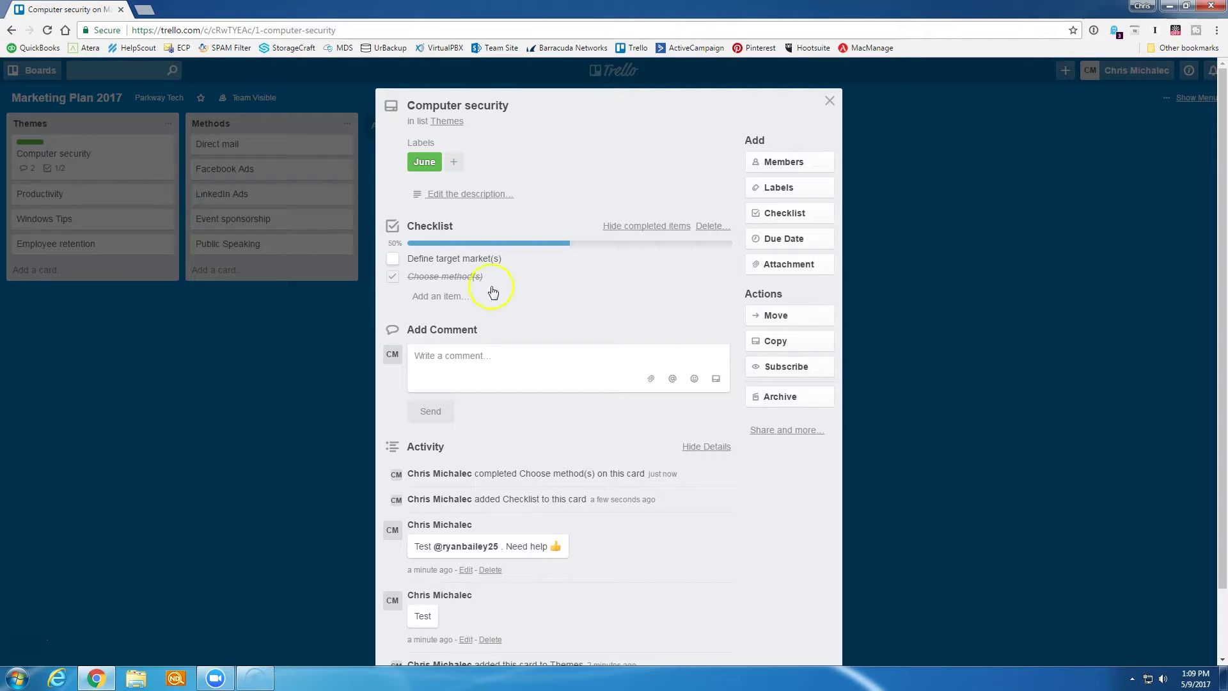
left_click(788, 240)
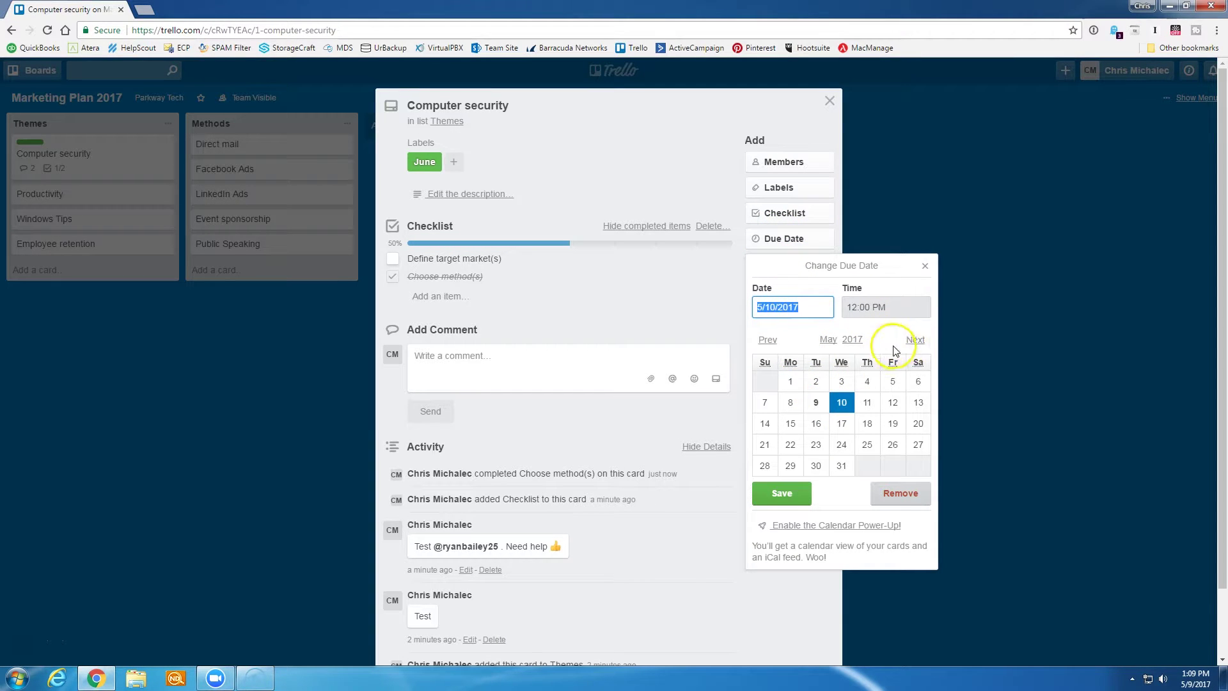
- Set the card's due date to May 31 at 12:00 PM
left_click(843, 466)
left_click(781, 494)
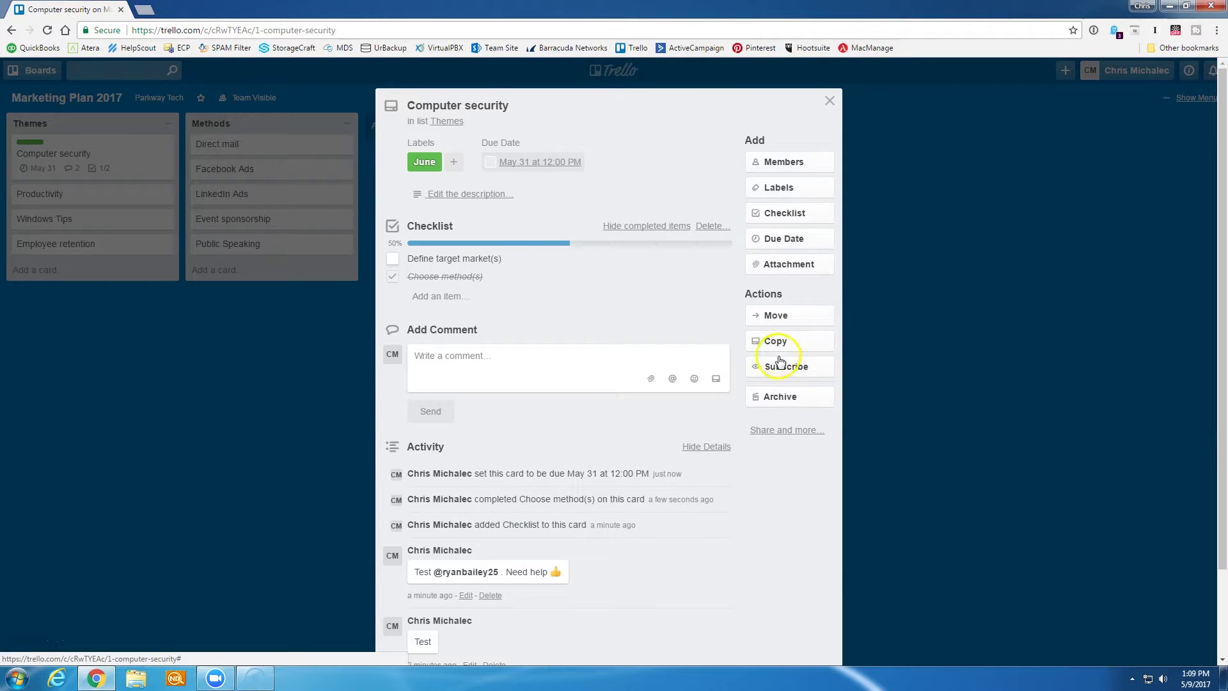
- Try Methods and Themes as move destinations, cancel the move, and bring up Copy Card
left_click(788, 318)
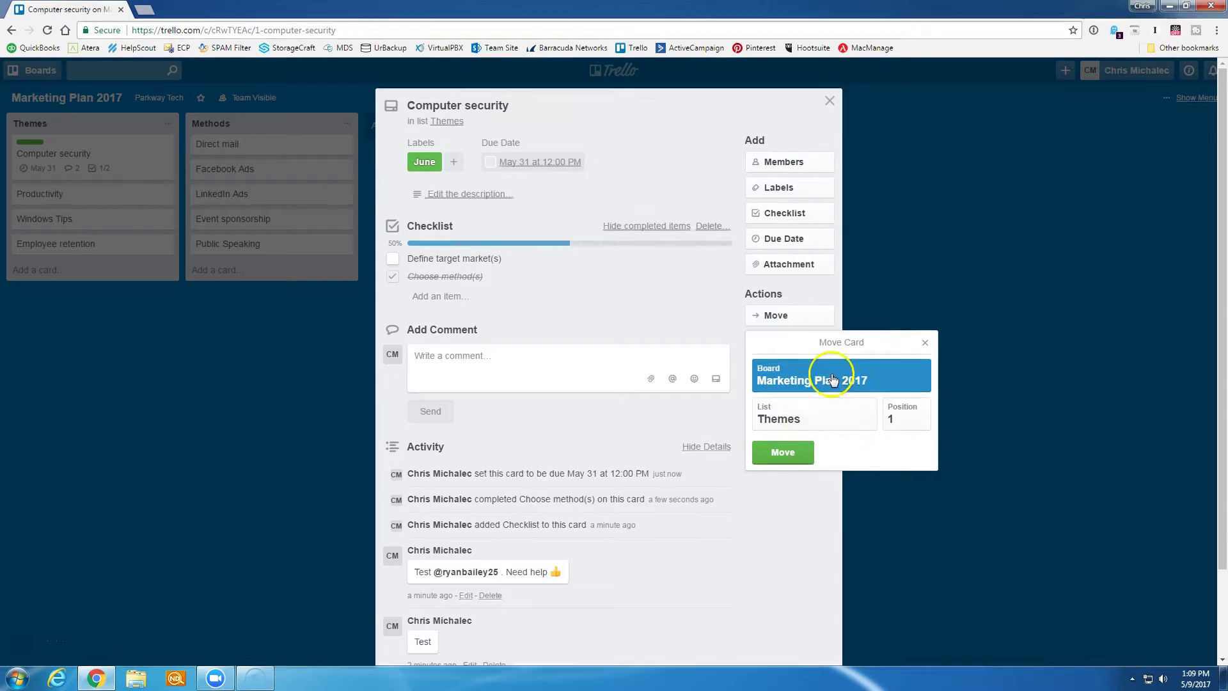
left_click(825, 424)
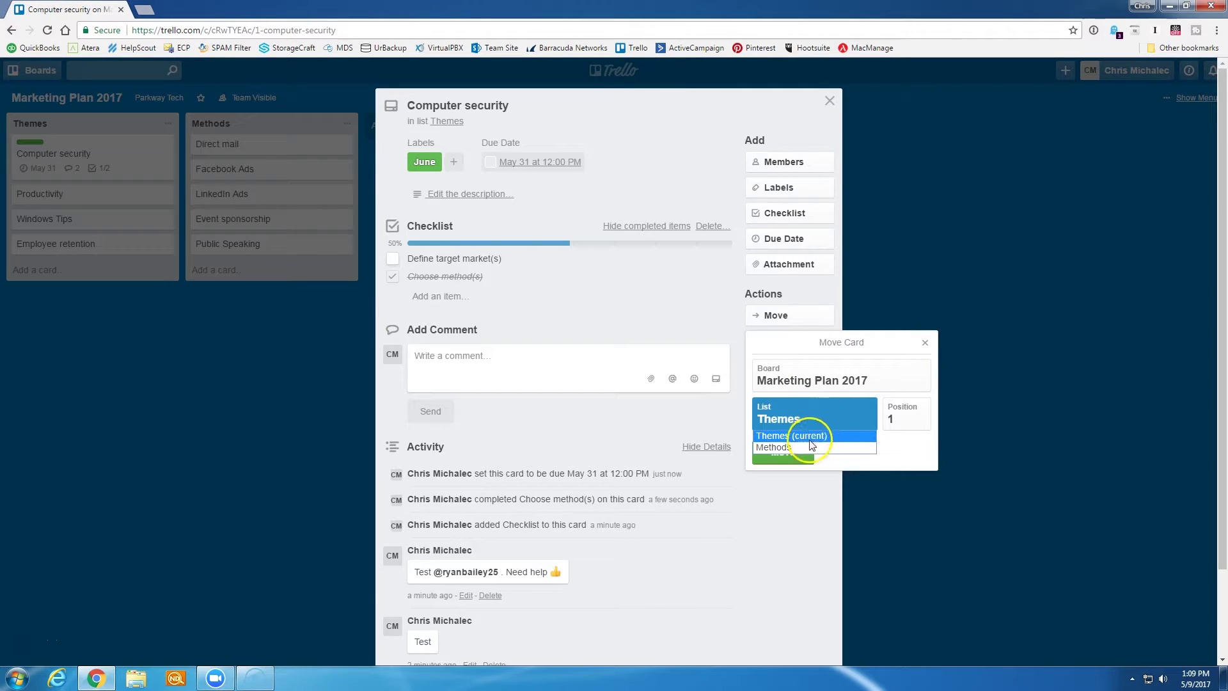
left_click(787, 447)
left_click(778, 426)
left_click(779, 435)
left_click(882, 383)
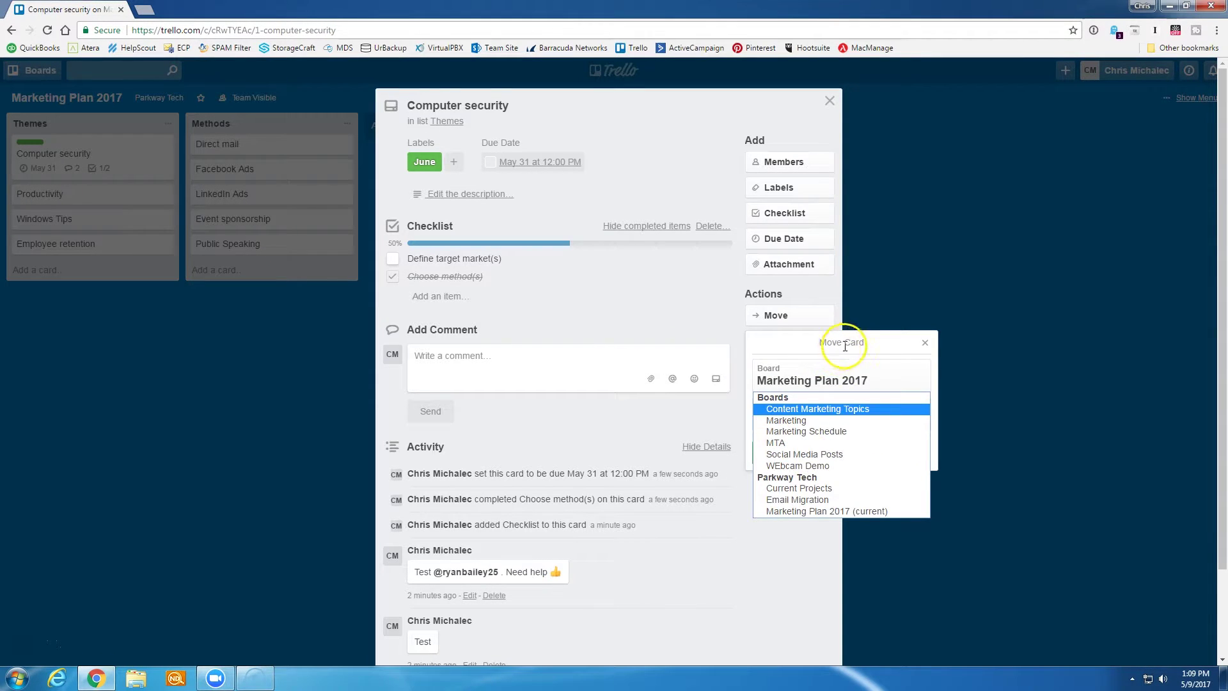
left_click(921, 343)
left_click(923, 344)
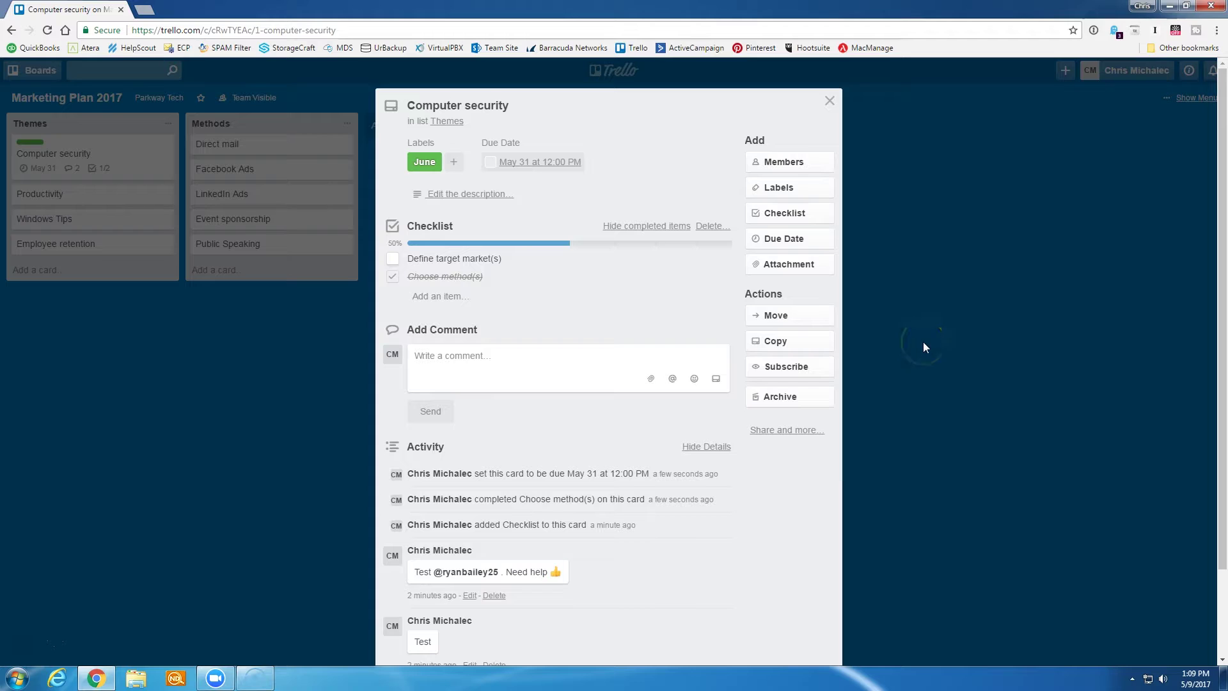
left_click(778, 351)
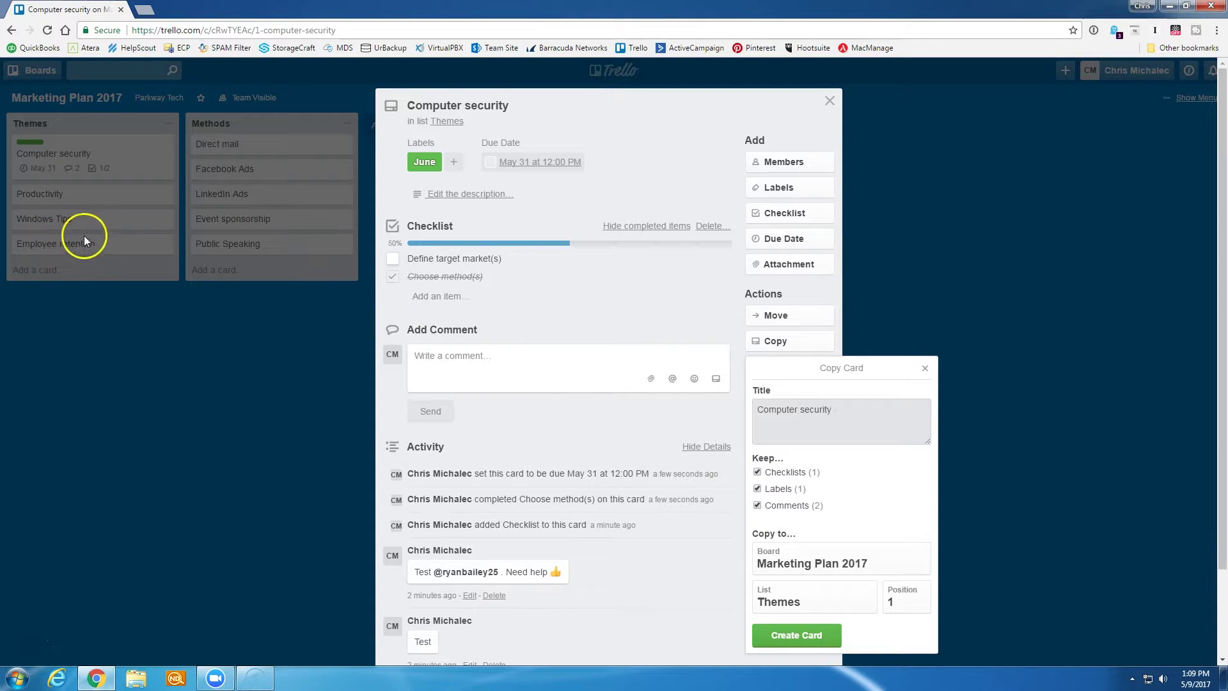
- Dismiss the Copy Card and sharing popups, then close the card back to the board
left_click(924, 371)
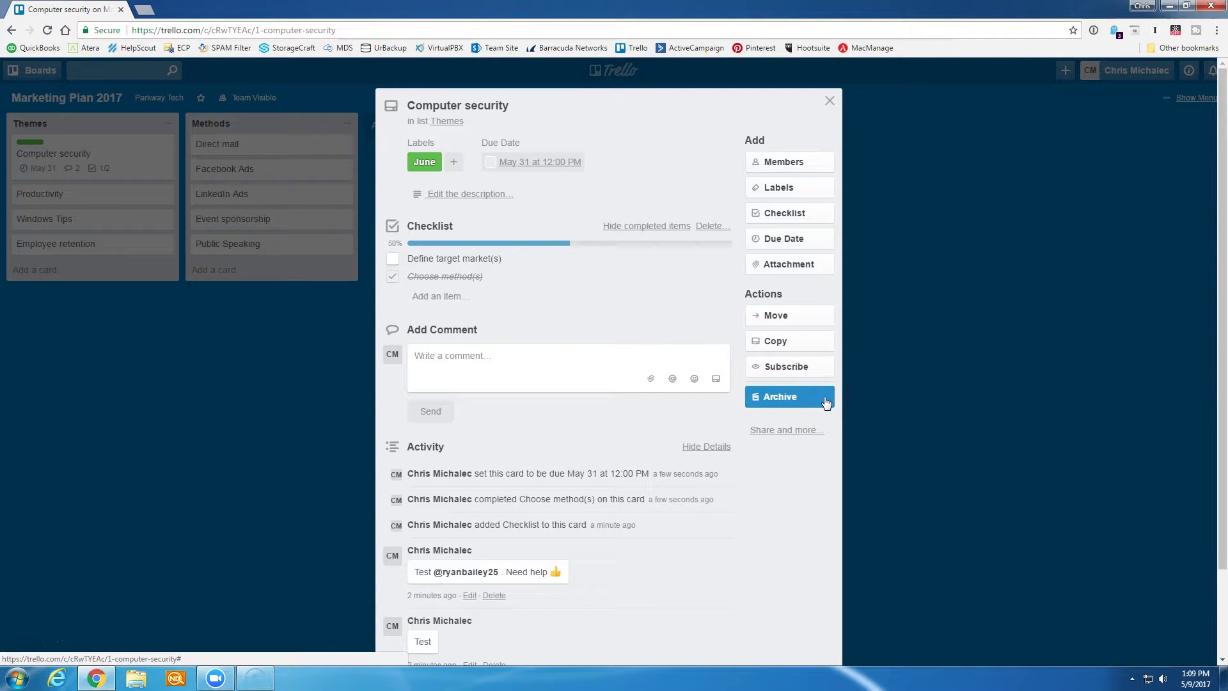
left_click(778, 430)
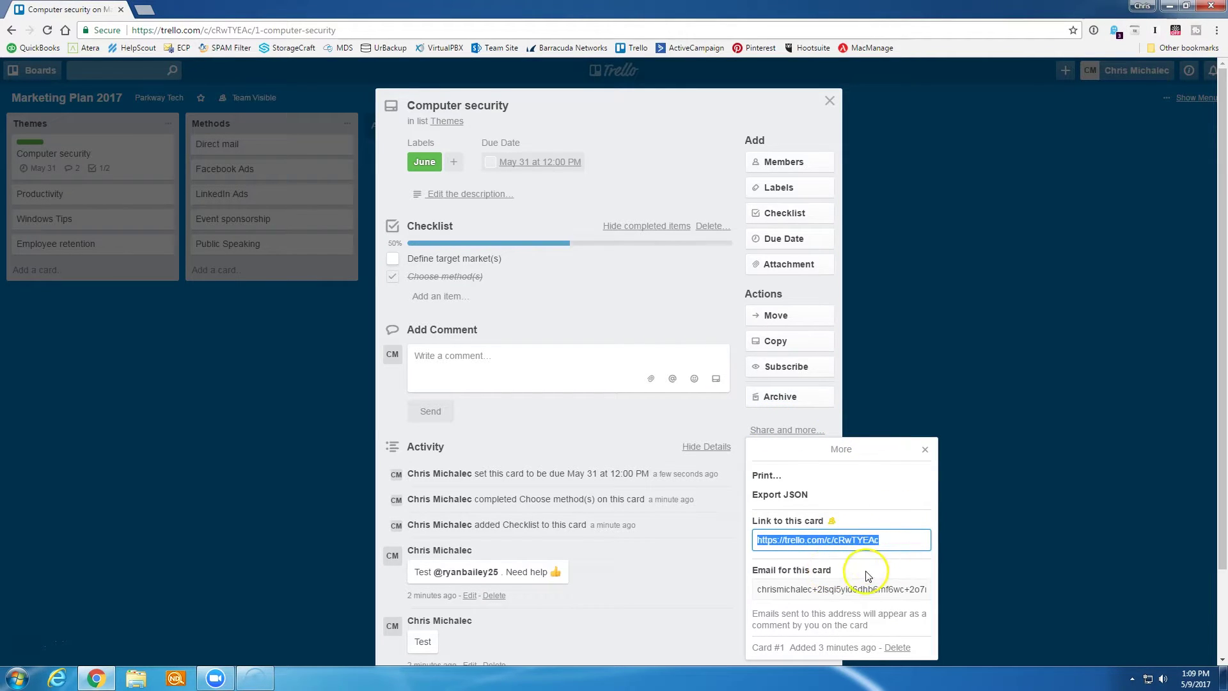
left_click(925, 449)
left_click(830, 100)
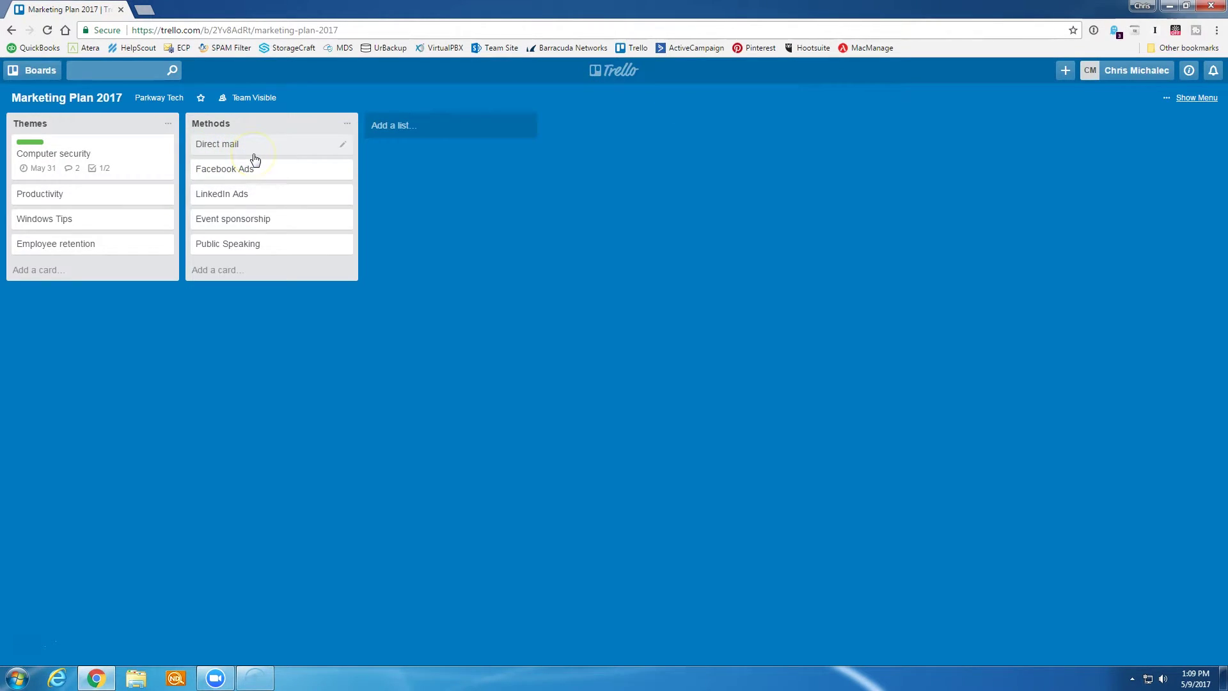
- Add a Completed list, then place the Computer security card in Themes below Windows Tips
left_click(466, 123)
type("Completed")
key("Return")
left_click_drag(105, 156, 438, 160)
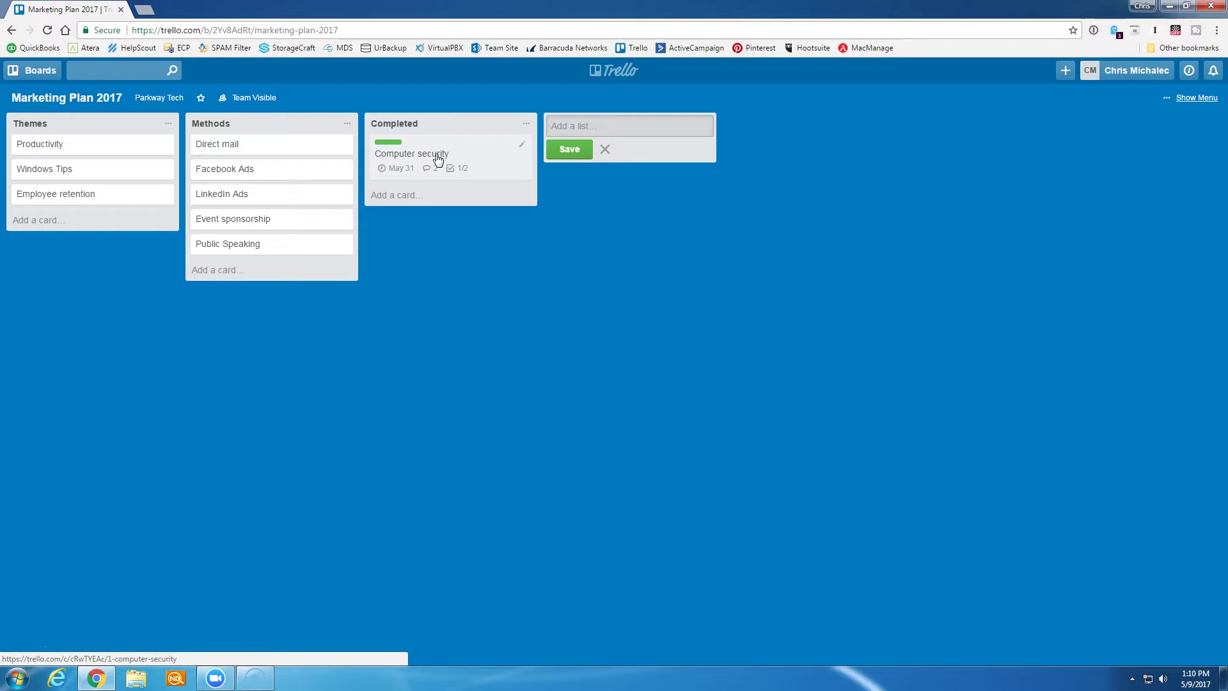
left_click_drag(438, 160, 89, 193)
- Give the Computer security card a due date of July 31
left_click(89, 202)
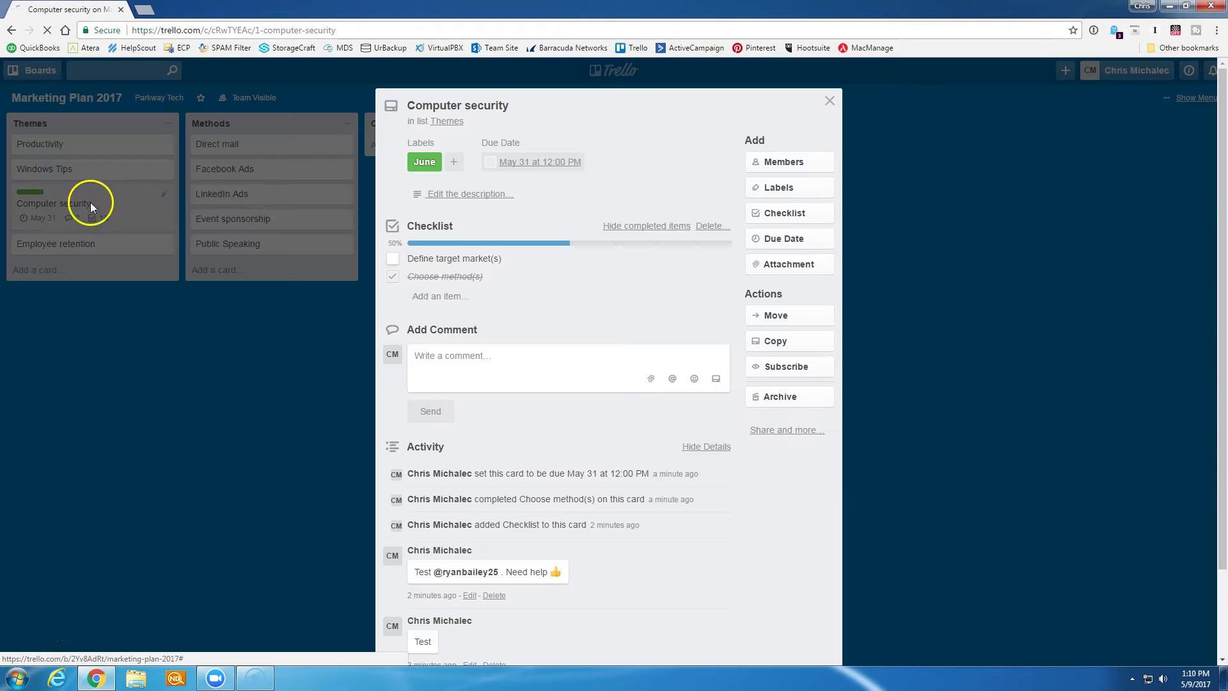
left_click(534, 164)
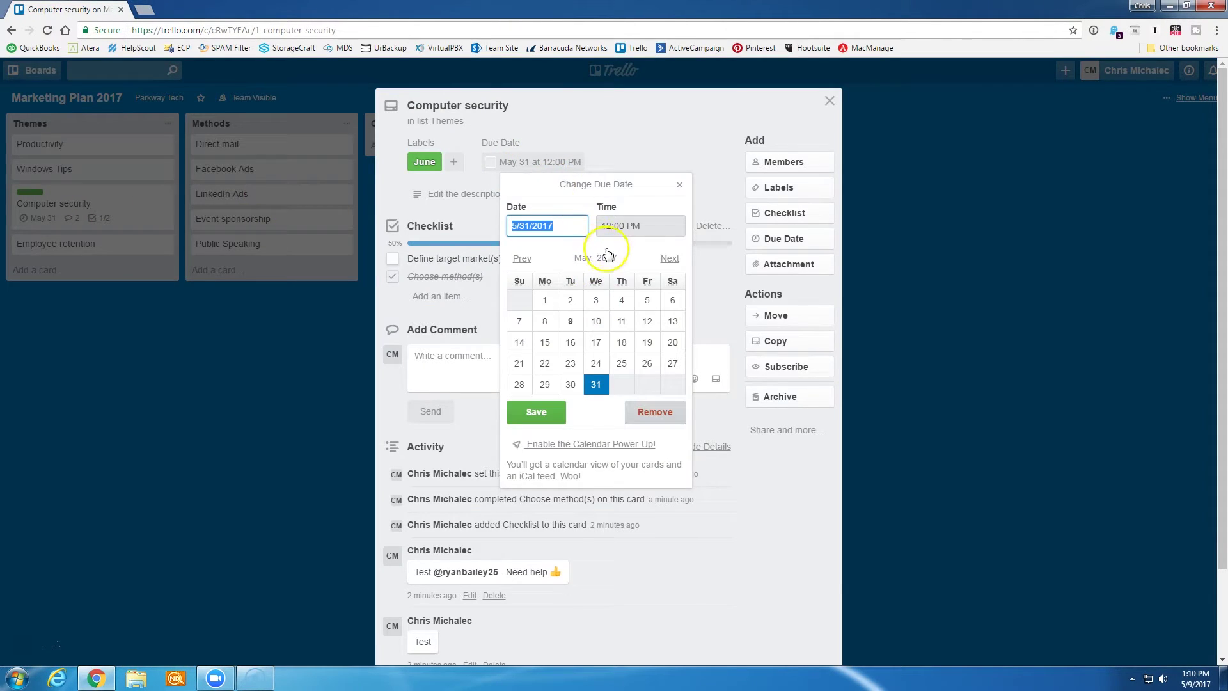
left_click(672, 262)
left_click(672, 262)
left_click(544, 405)
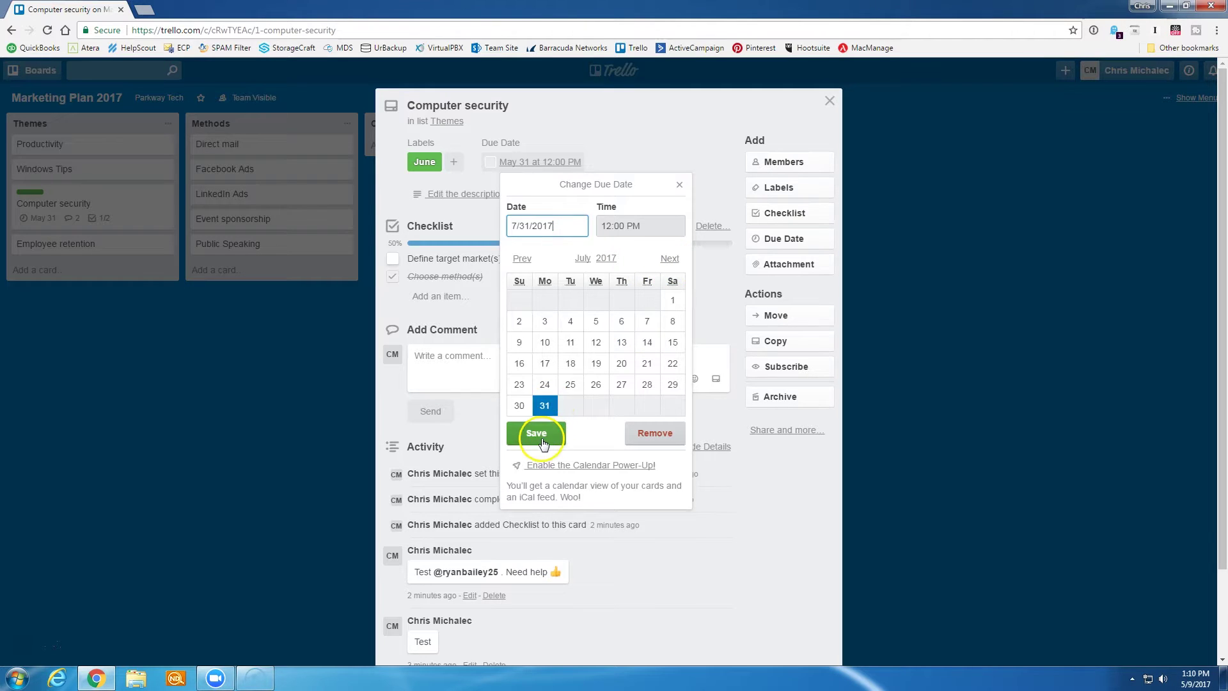
left_click(537, 433)
- Swap the card's June label for a yellow label renamed 'July', then close the card
key("l")
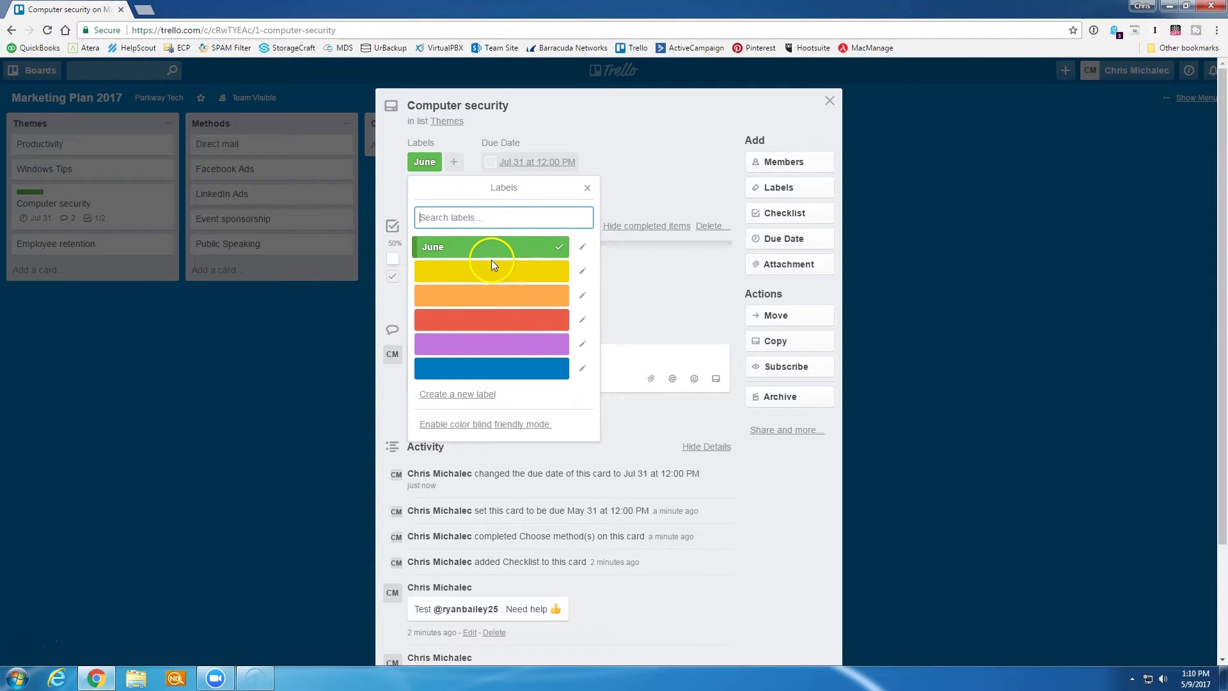
left_click(489, 269)
left_click(551, 247)
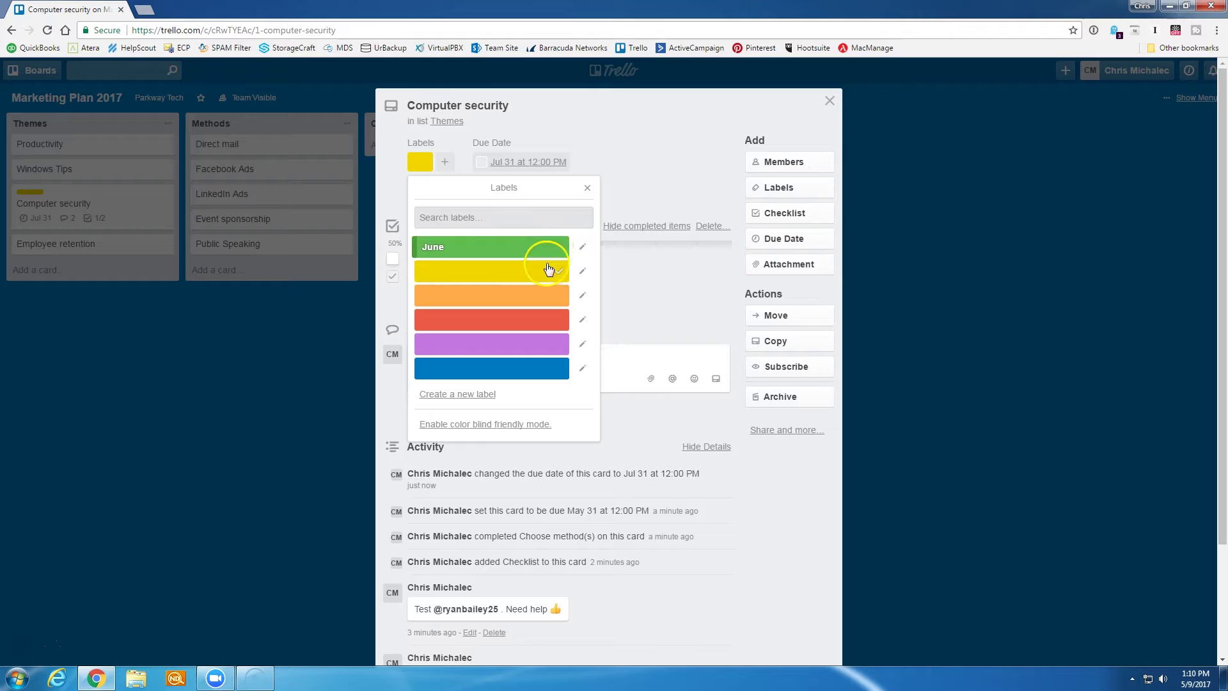
left_click(582, 271)
type("July")
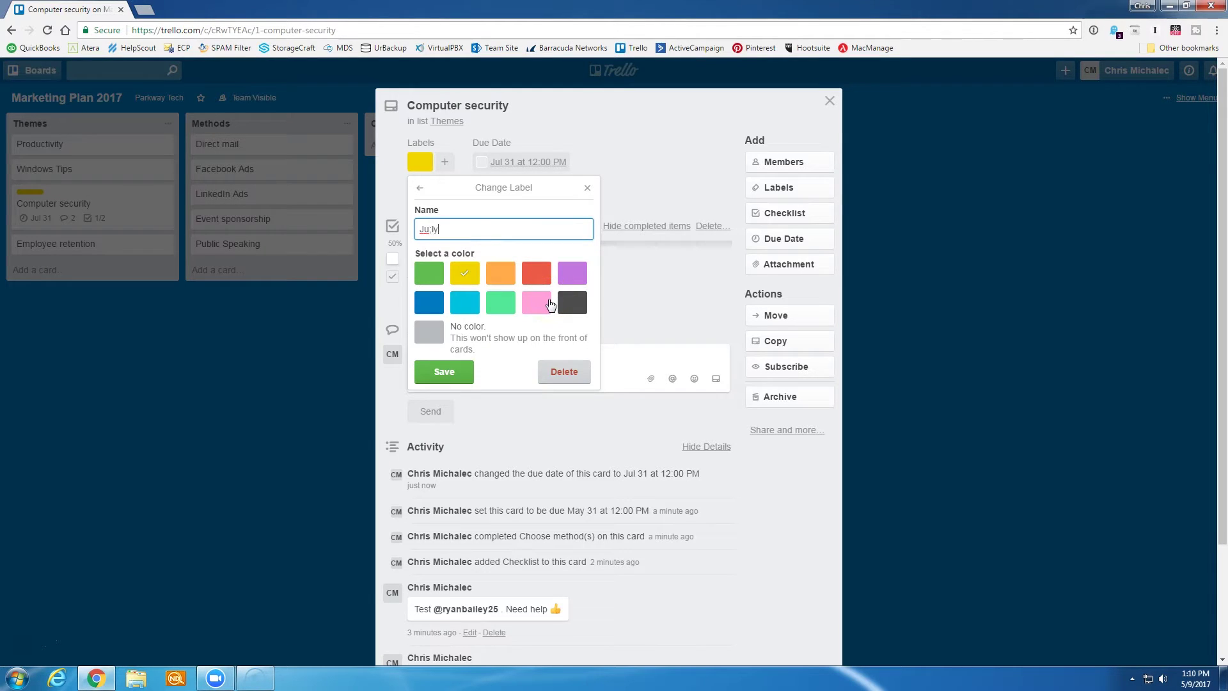
key("Return")
left_click(802, 143)
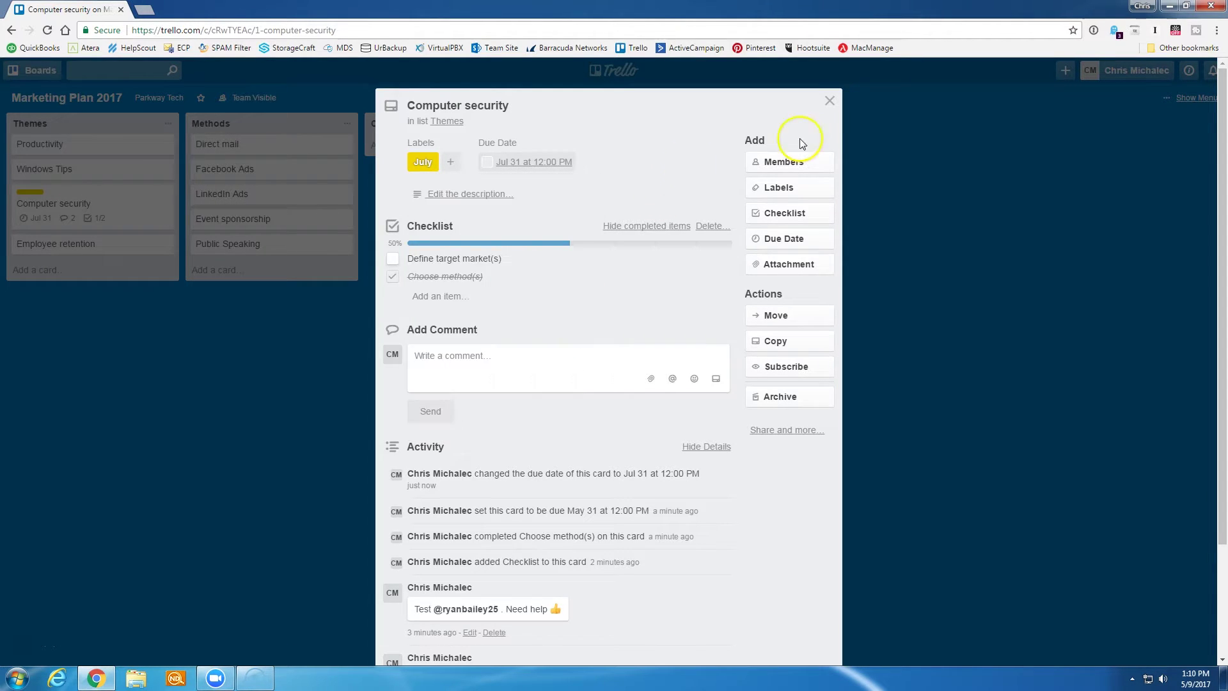
left_click(830, 101)
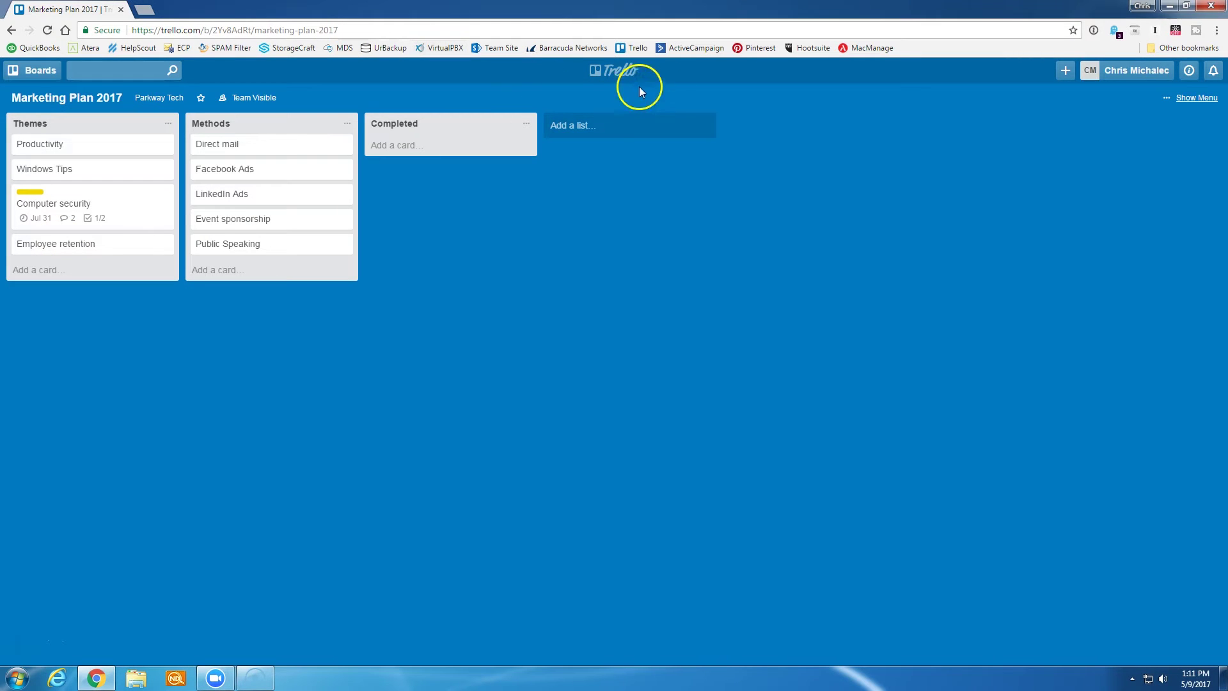
- Browse the Content Marketing Topics board and its Auto-save in Microsoft Office card, then return to all boards
left_click(601, 76)
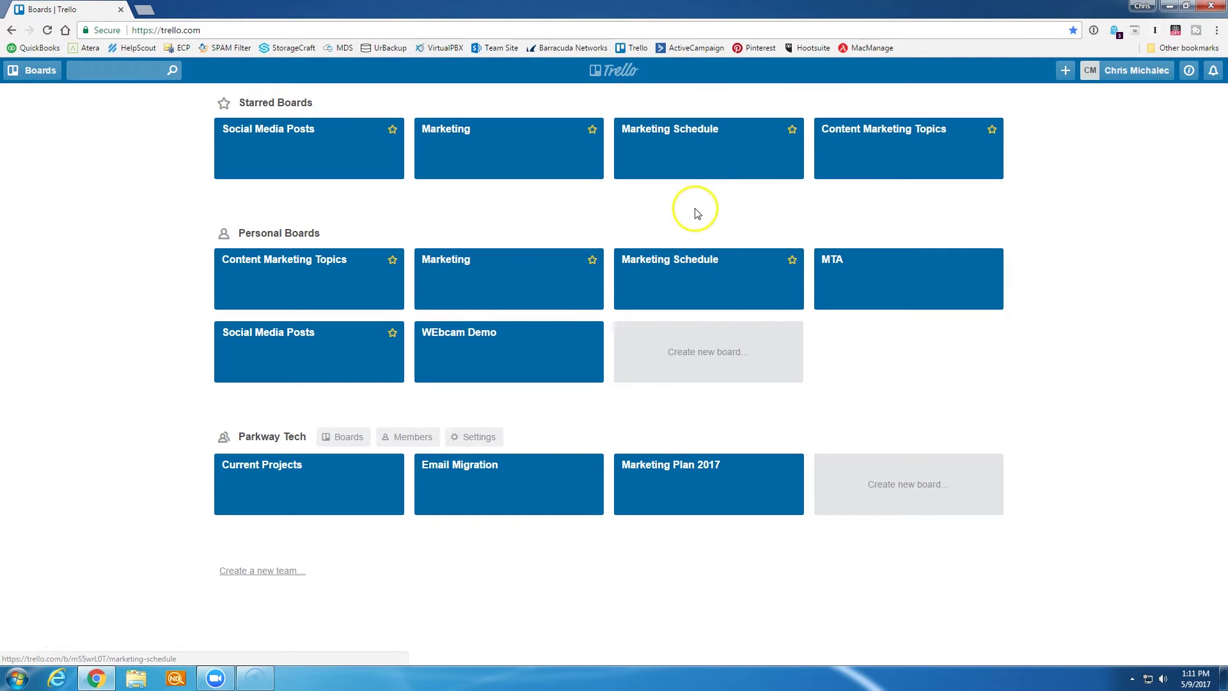
left_click(868, 160)
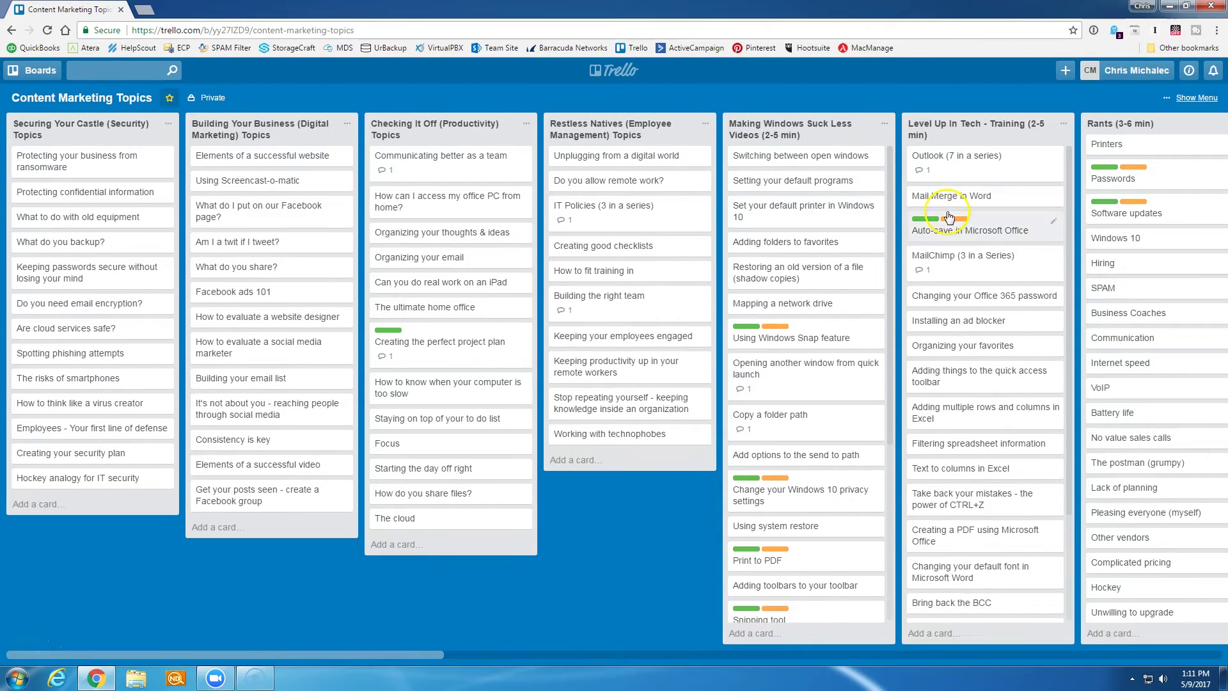
left_click(990, 230)
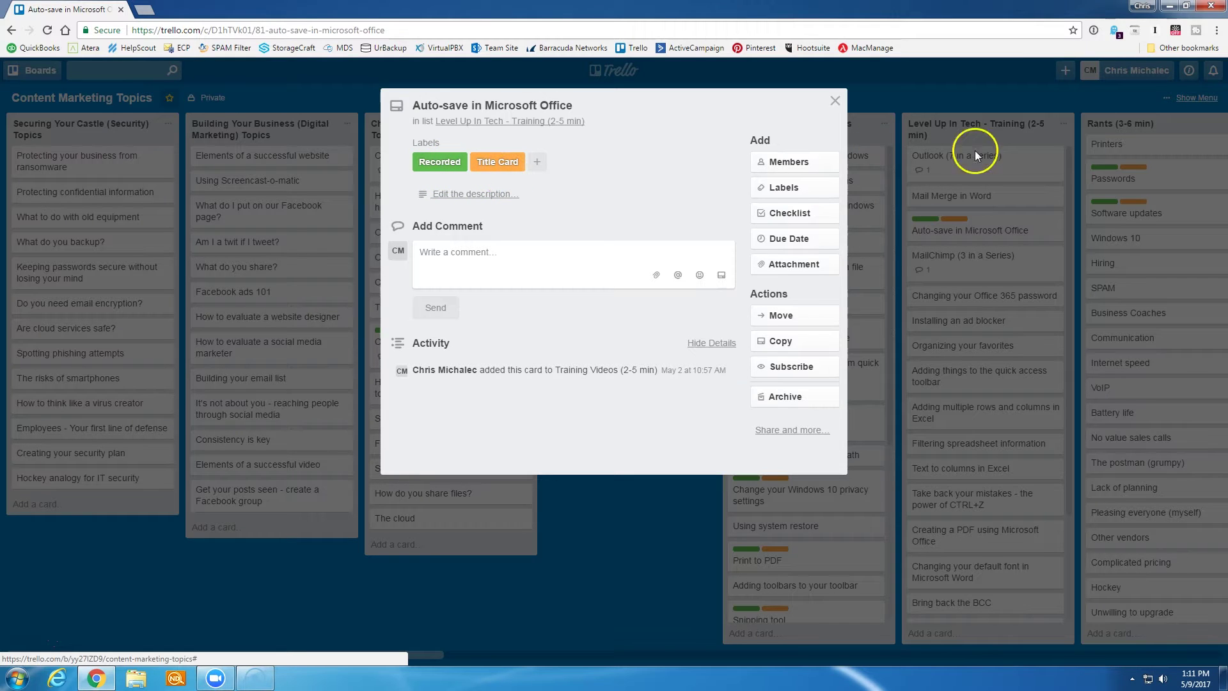
left_click(1006, 100)
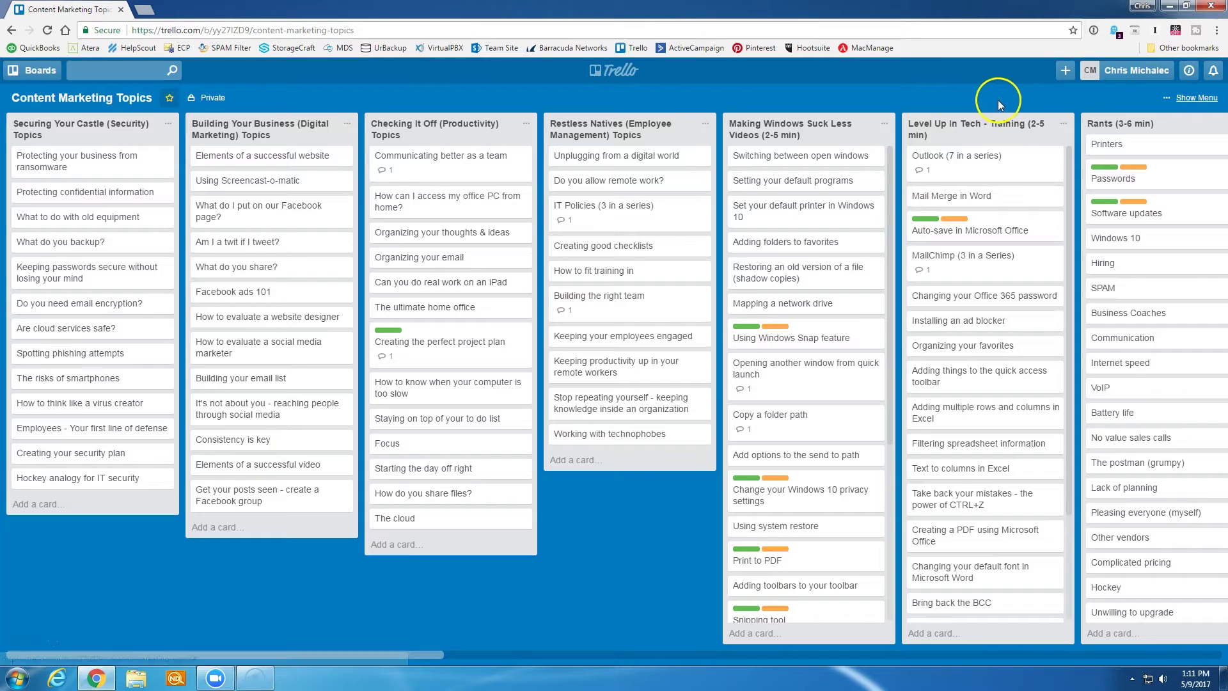
left_click_drag(405, 655, 268, 617)
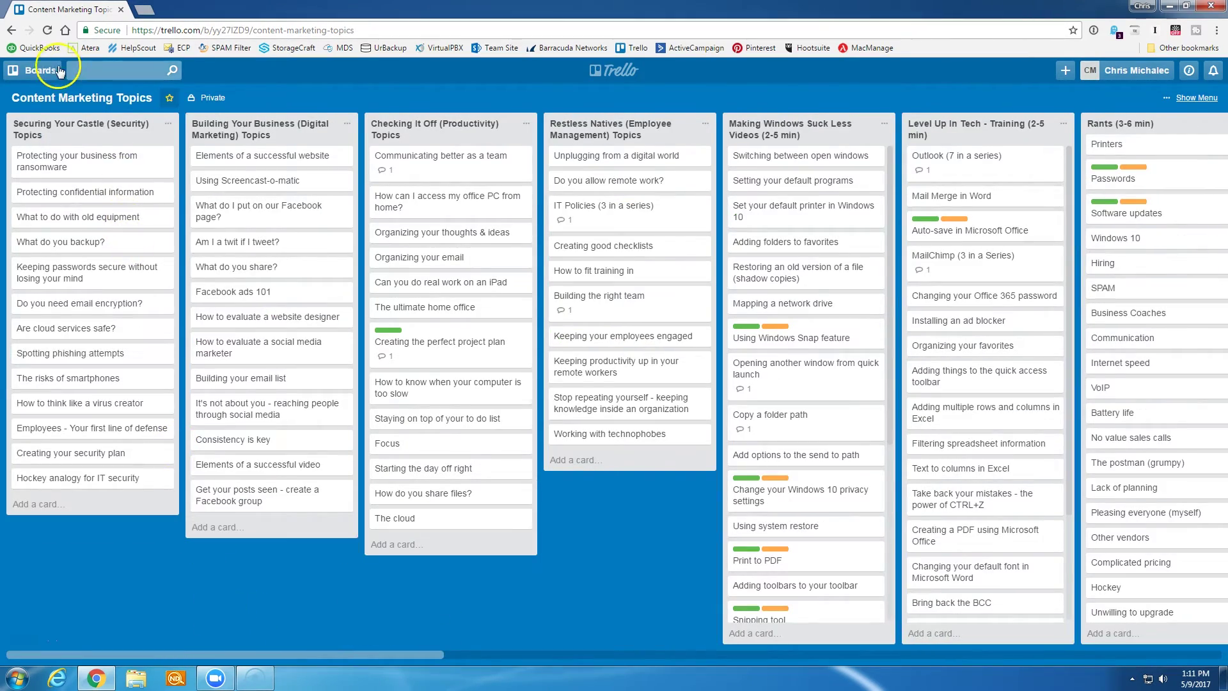
left_click(51, 70)
left_click(637, 72)
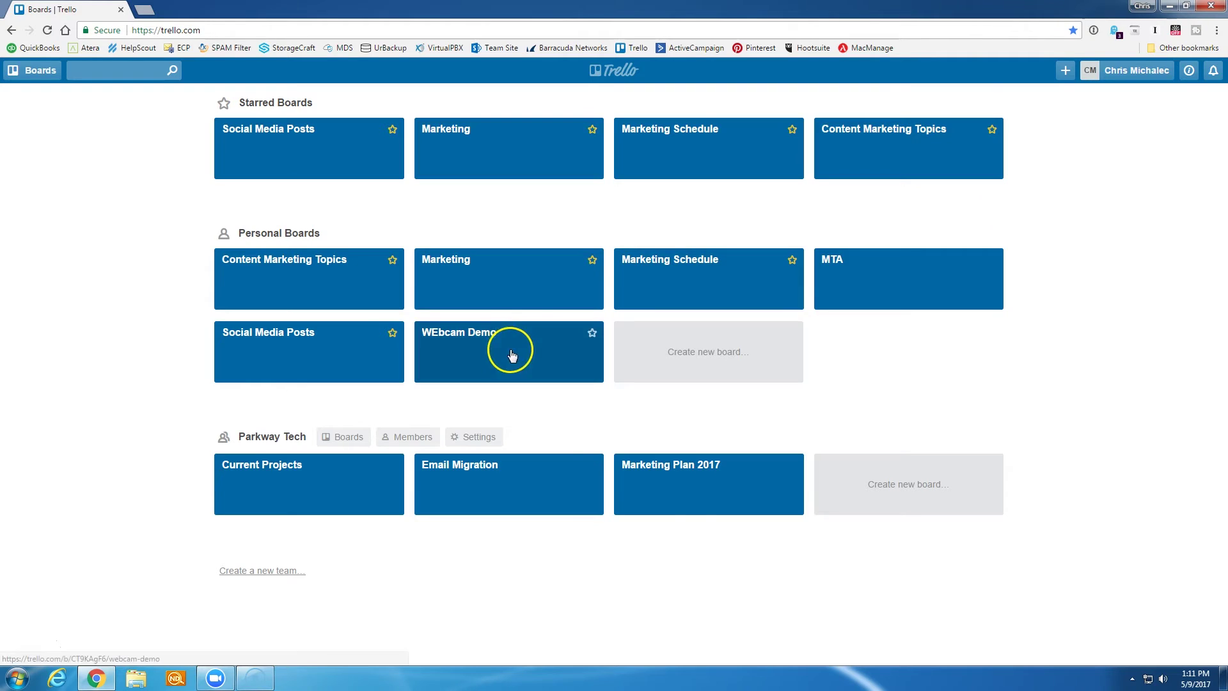
- Open the Marketing Plan 2017 board and look over its Power-Ups in the side menu before closing it
left_click(685, 511)
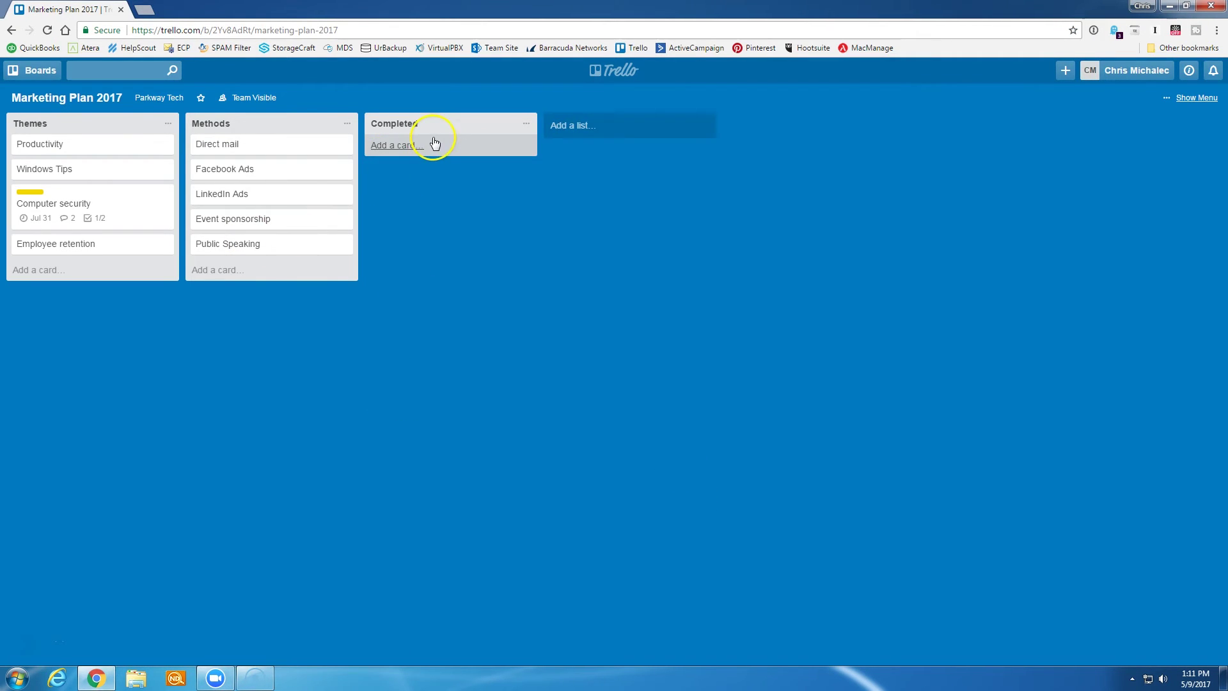
left_click(1191, 98)
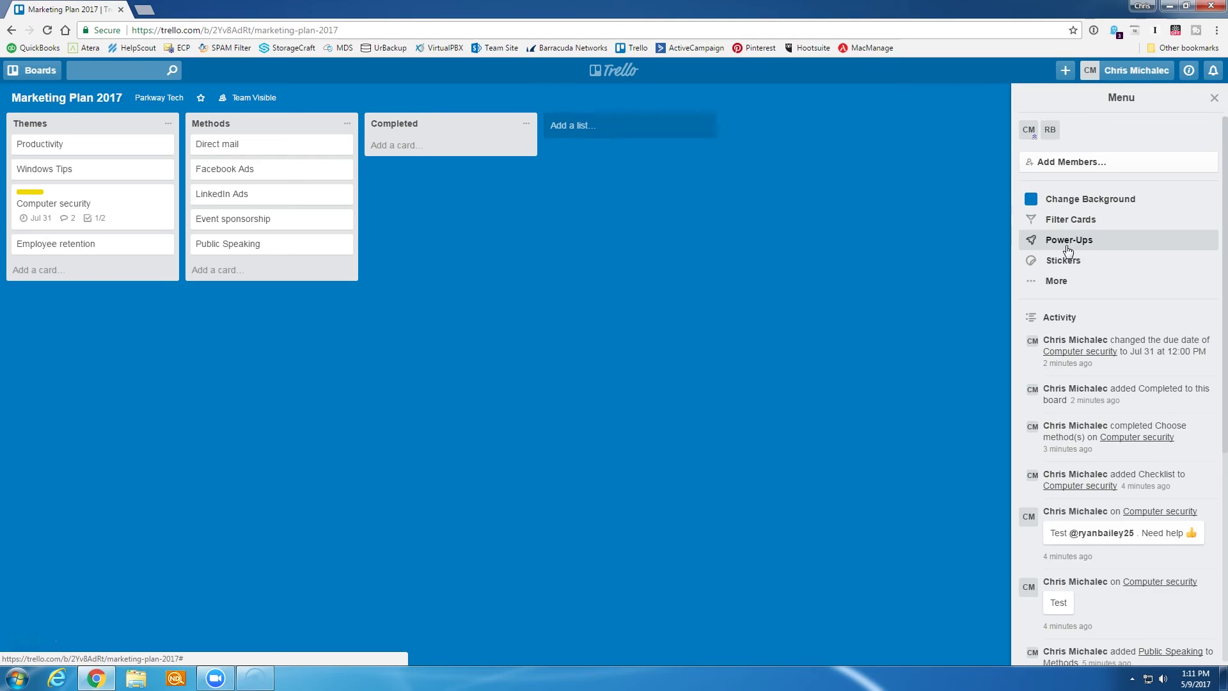
left_click(1067, 251)
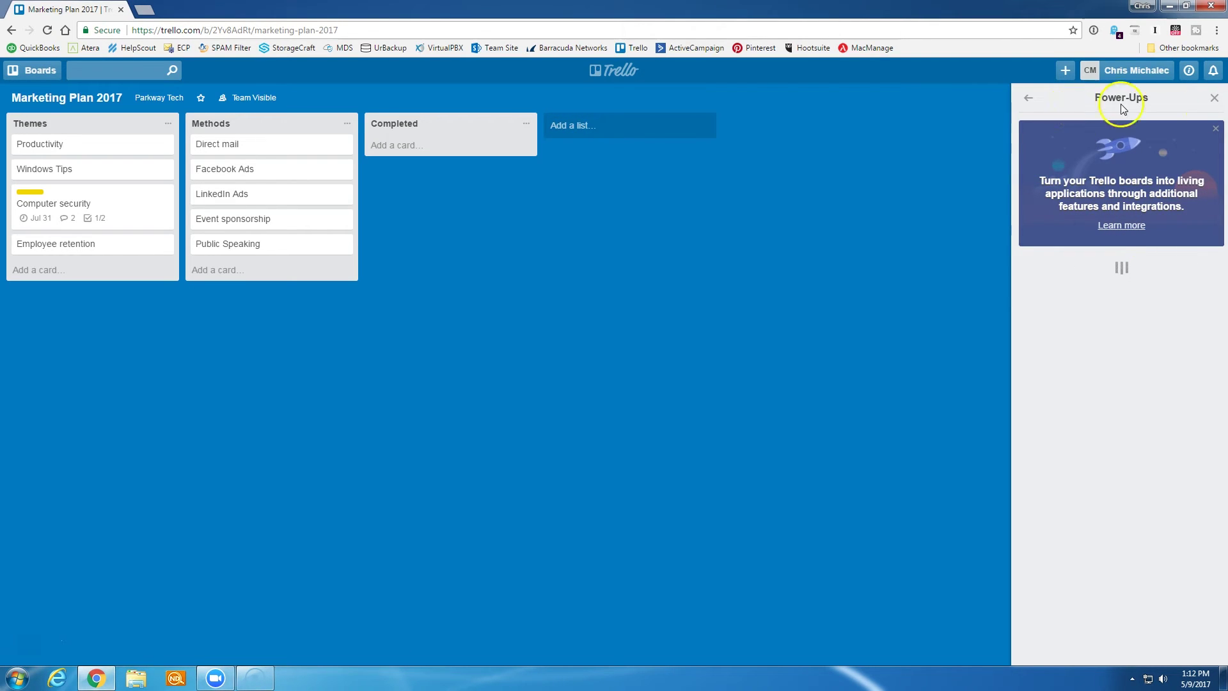
left_click(1215, 99)
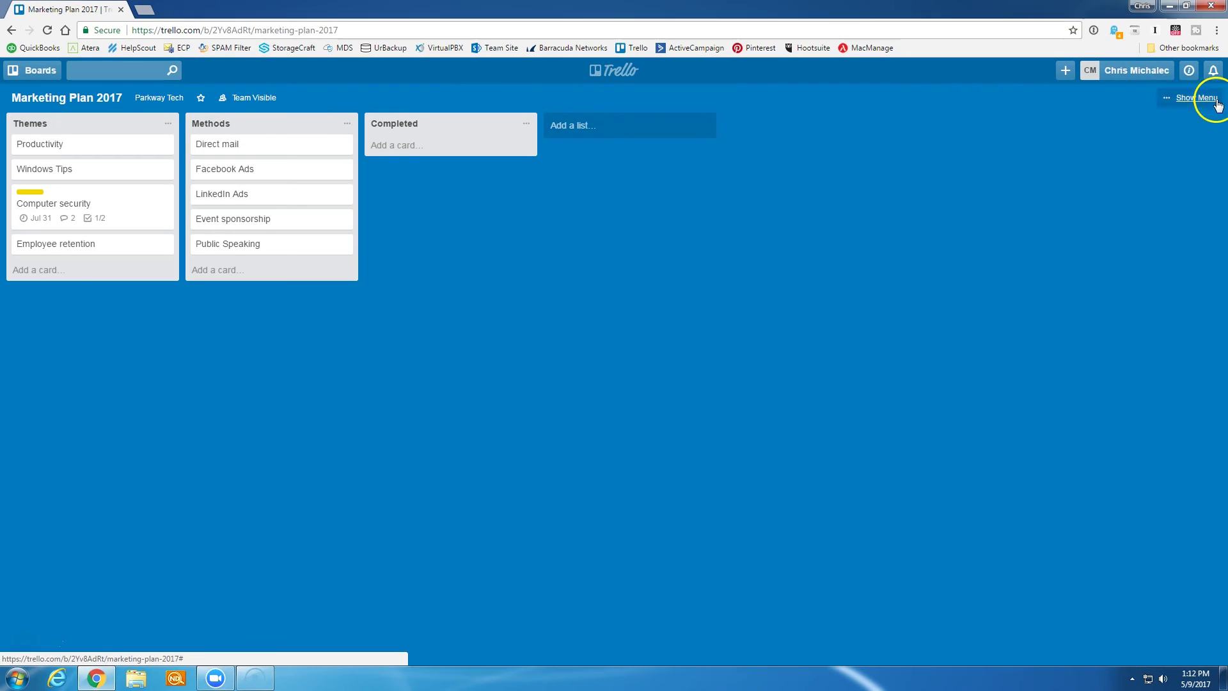